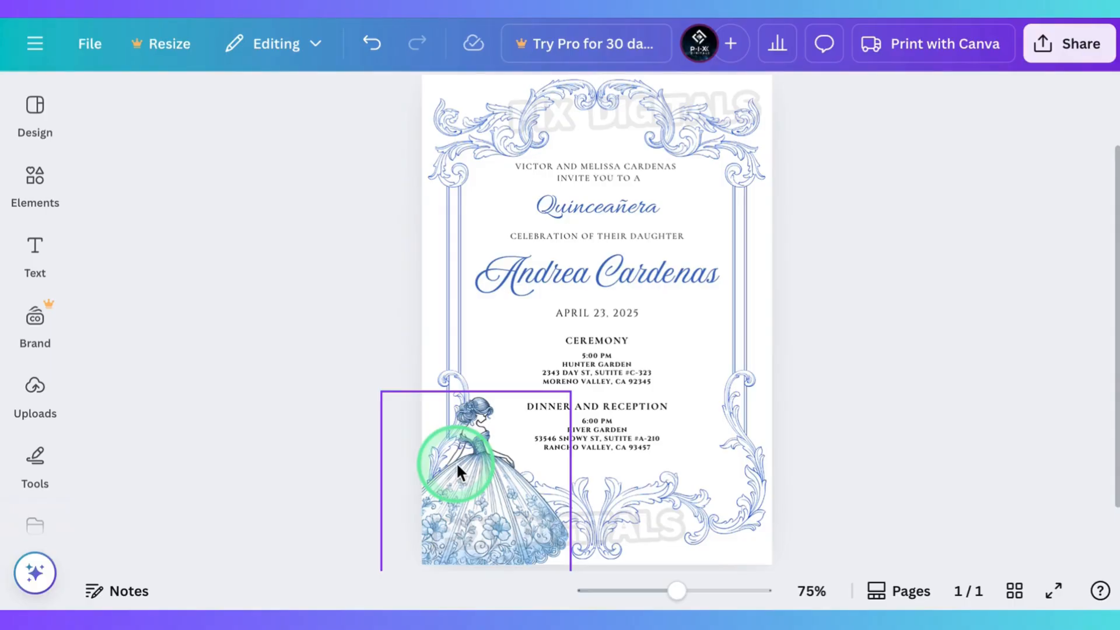
Step: Recolour the dress illustration's first tint, trying the magenta, white and black document colours
click(457, 462)
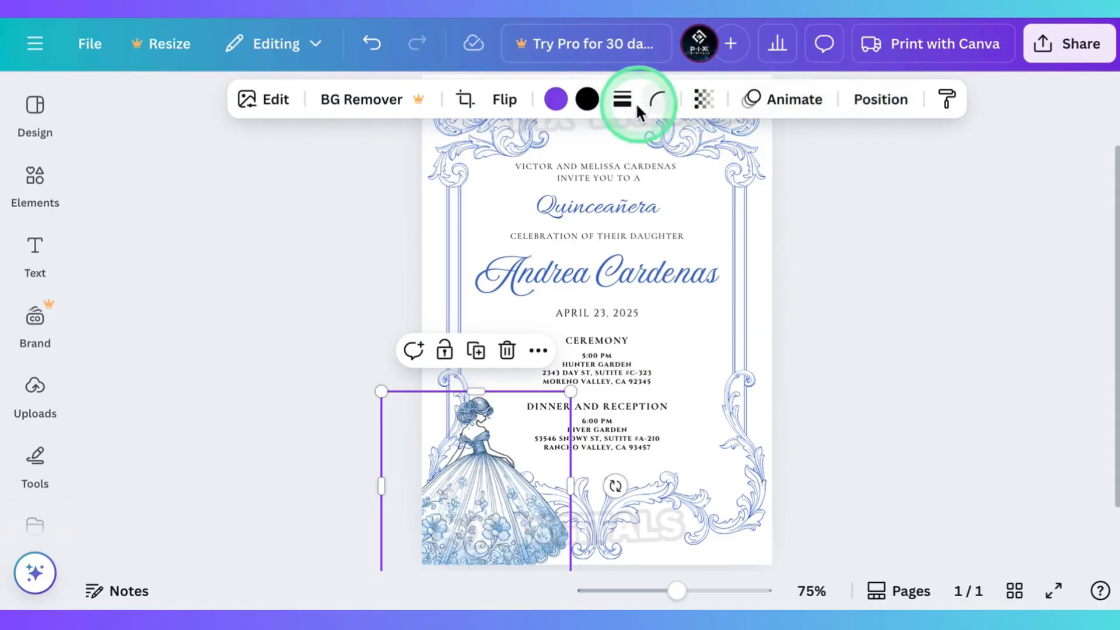
click(557, 100)
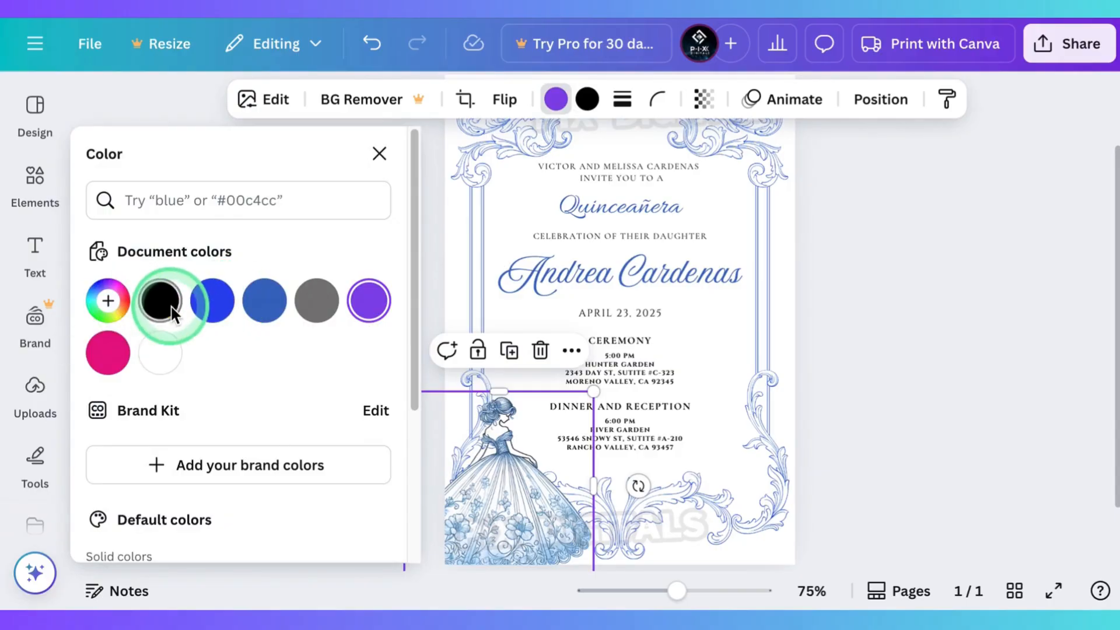
click(105, 353)
click(157, 354)
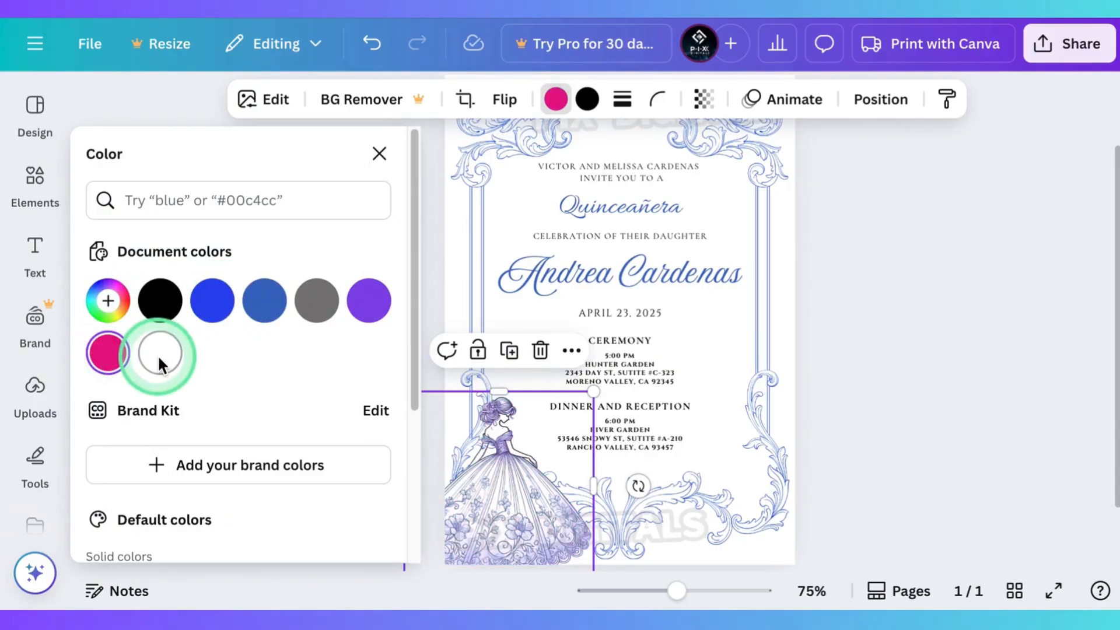
click(165, 314)
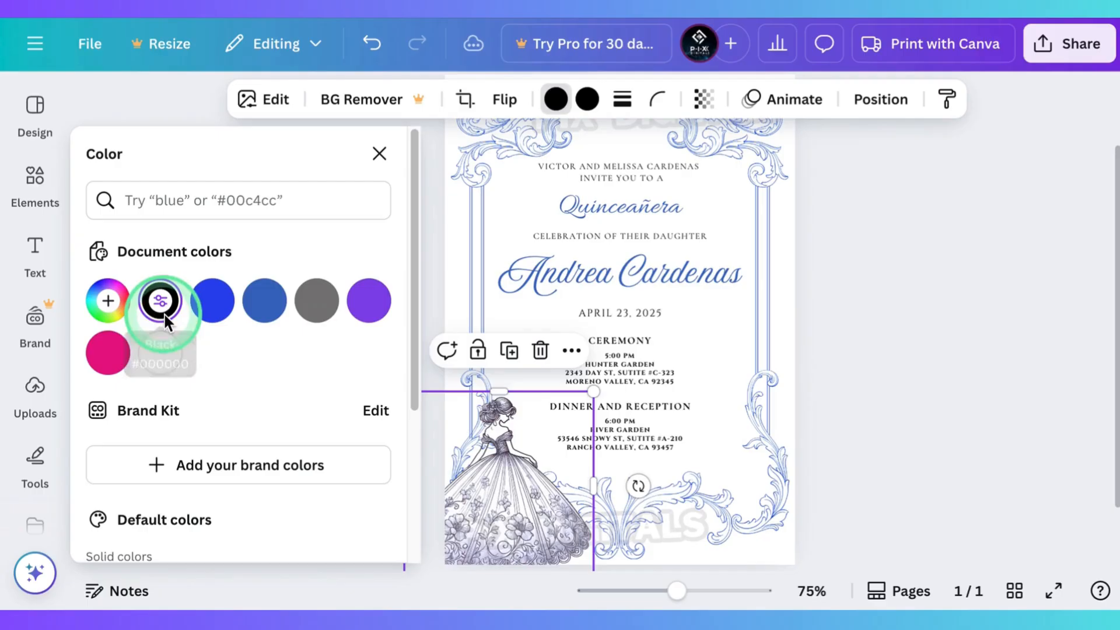
Step: Mix a custom crimson tint for the dress illustration and close the colour settings
click(109, 302)
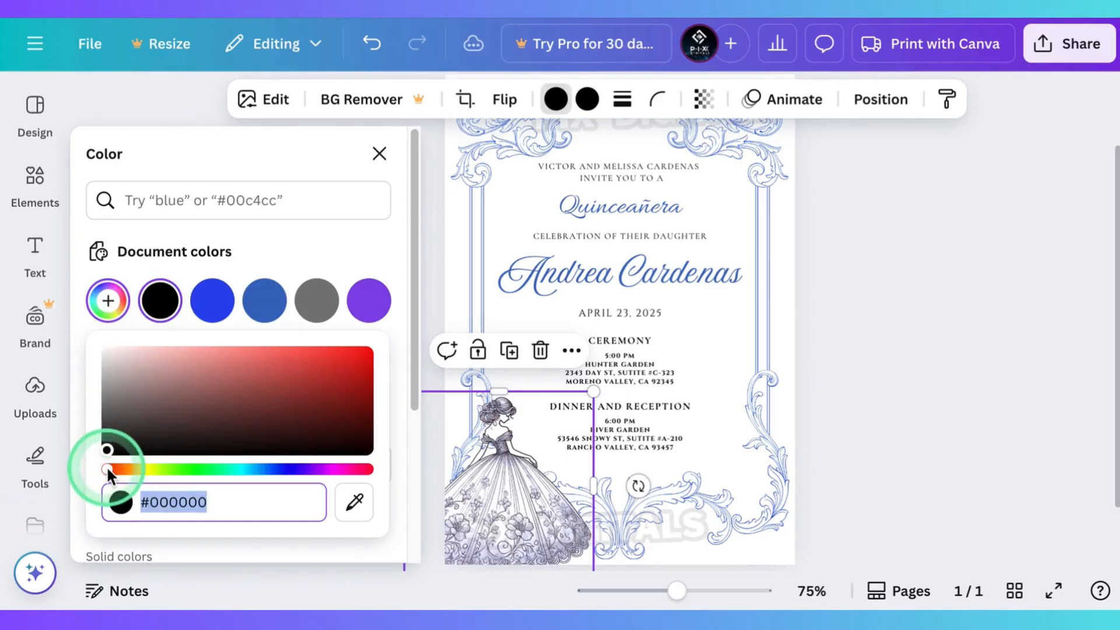
drag(106, 467, 335, 468)
drag(351, 395, 367, 360)
click(362, 422)
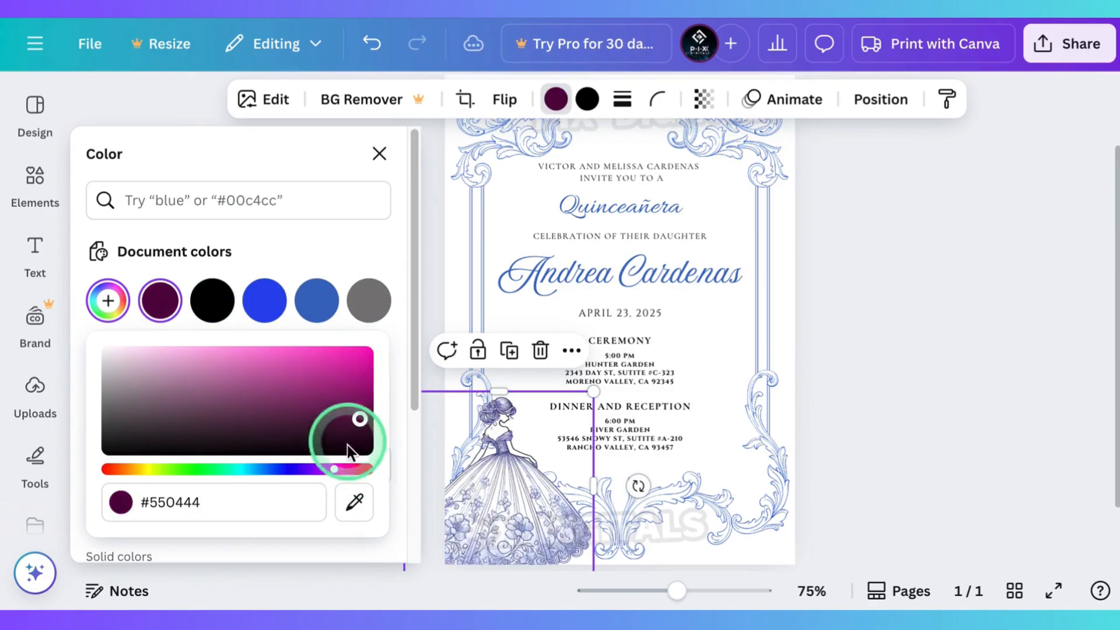
drag(332, 471, 355, 470)
click(358, 368)
click(379, 154)
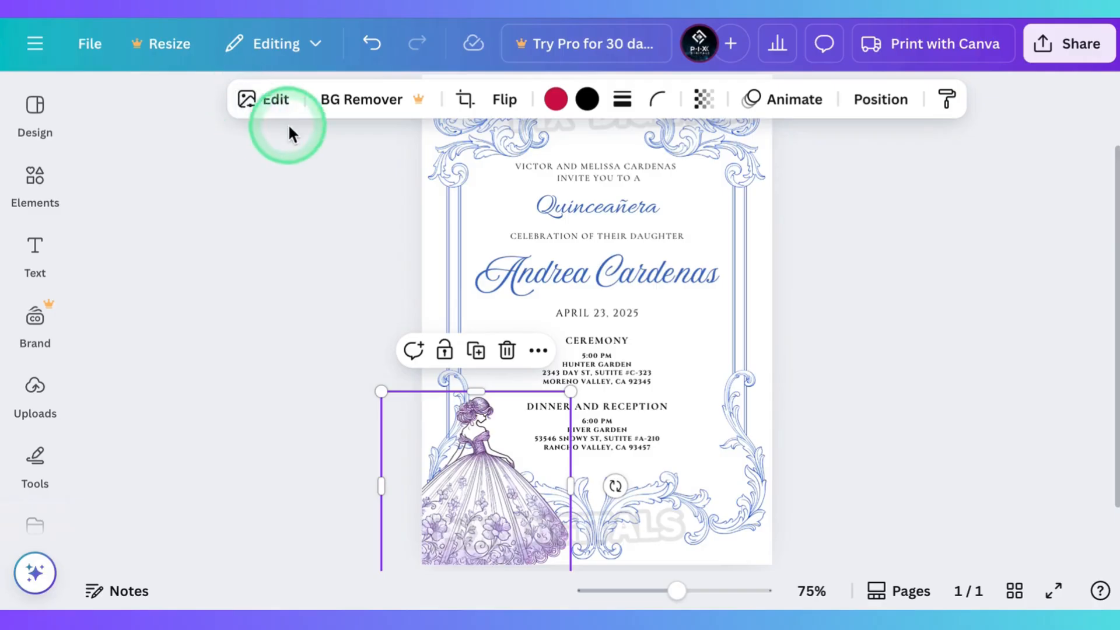
Step: In the dress illustration's image adjustments, set the red colour edit's hue to -6 and saturation to 55
click(280, 98)
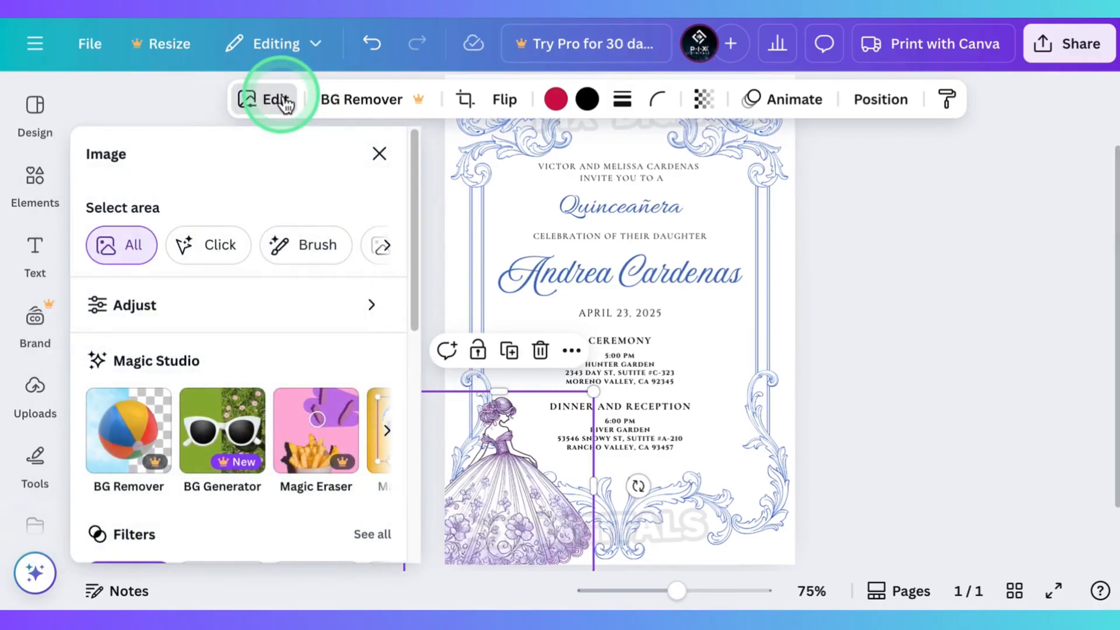
click(187, 301)
scroll(189, 309, down, 10)
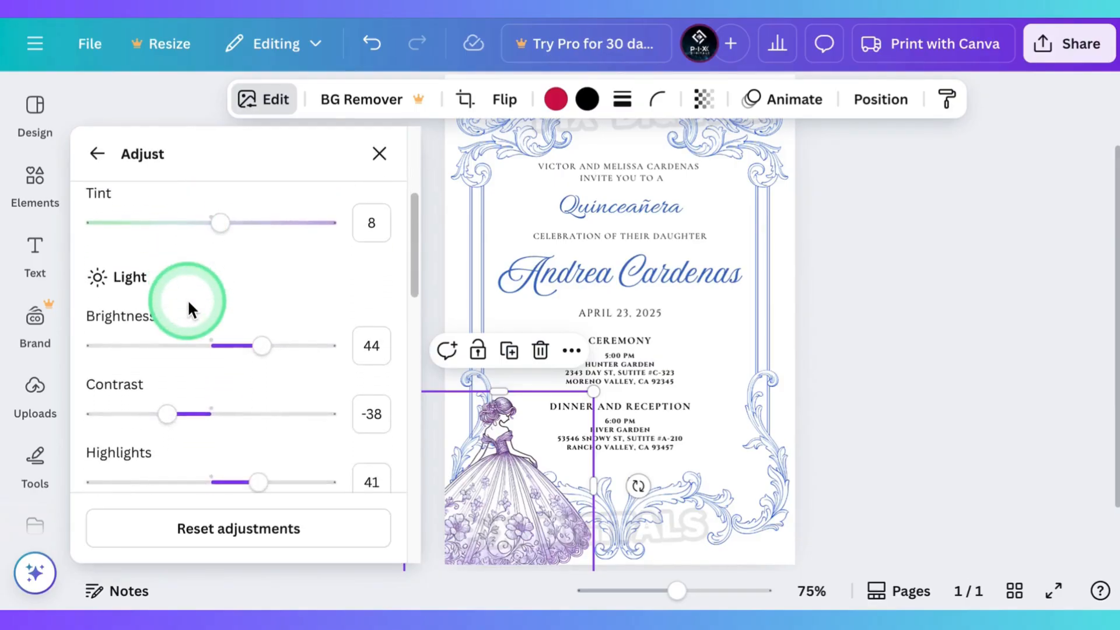
scroll(188, 299, down, 5)
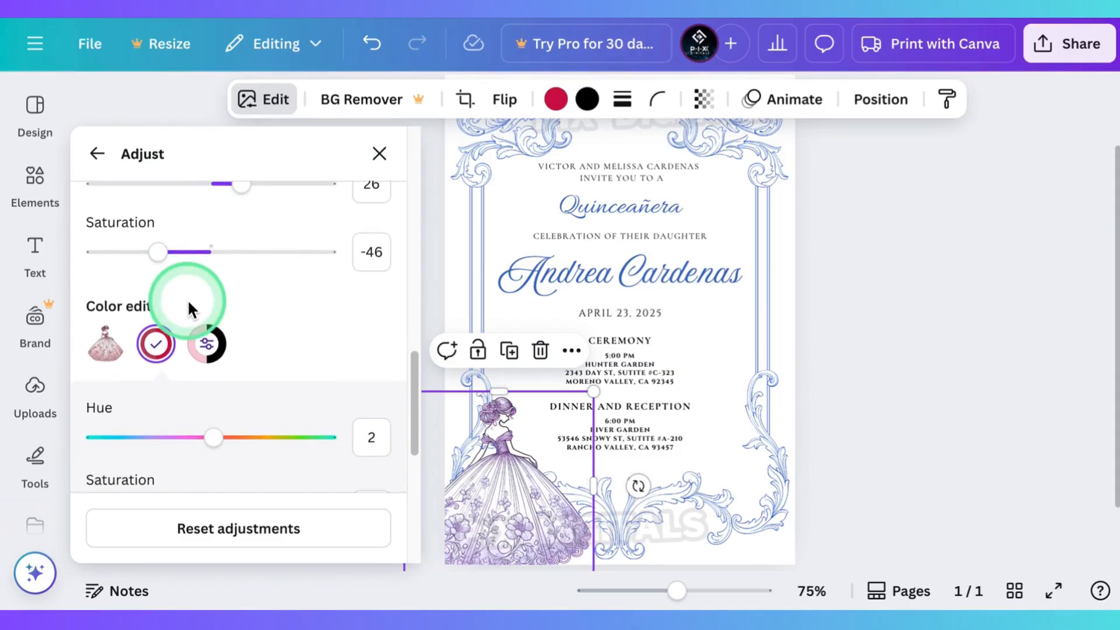
click(168, 340)
click(161, 324)
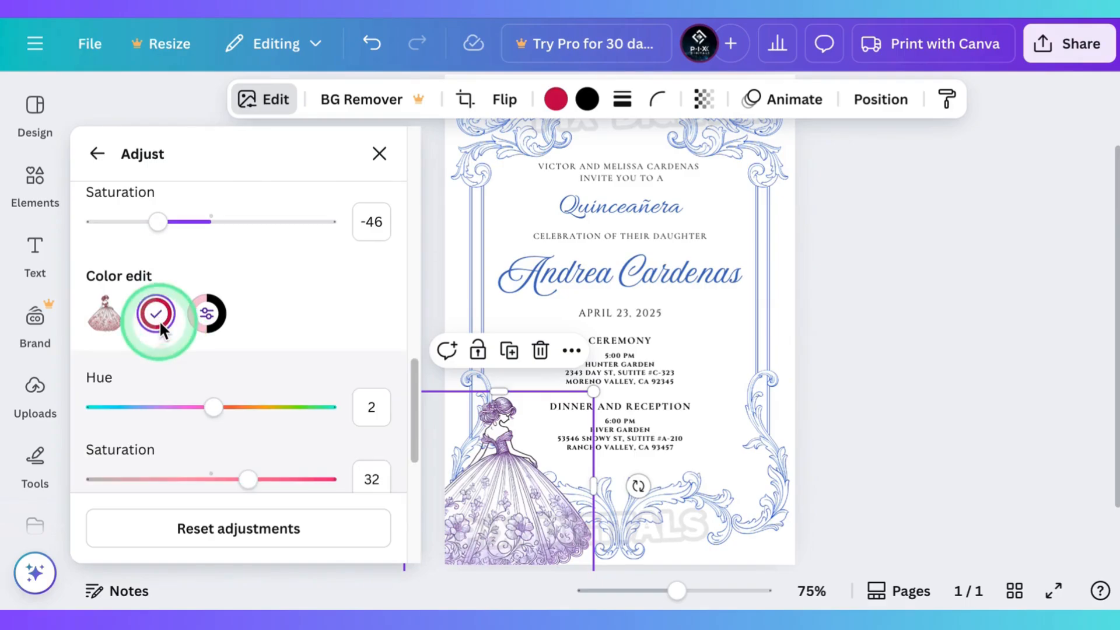
scroll(187, 365, down, 2)
mouse_move(188, 368)
mouse_down()
mouse_move(318, 375)
mouse_move(106, 382)
mouse_move(143, 371)
mouse_move(199, 378)
mouse_move(209, 370)
mouse_move(157, 374)
mouse_move(204, 367)
mouse_up()
drag(248, 440, 275, 439)
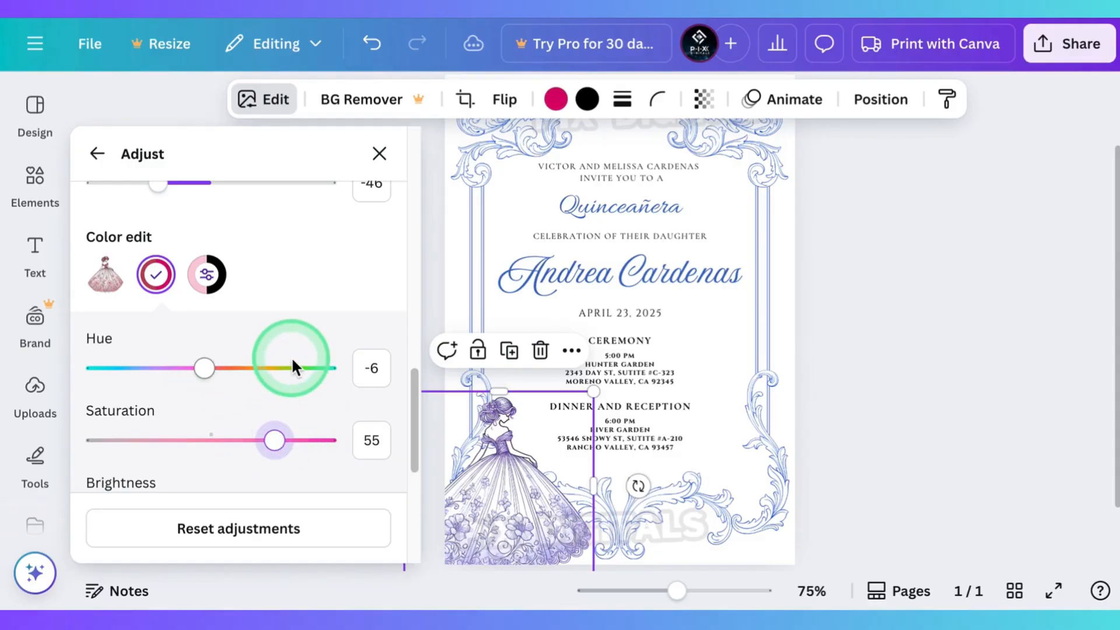
Step: Set the dress illustration's red colour edit to brightness -52, hue 0 and saturation 56
scroll(293, 357, down, 2)
drag(209, 414, 151, 415)
mouse_move(203, 267)
mouse_down()
mouse_move(178, 266)
mouse_move(232, 269)
mouse_move(200, 268)
mouse_move(214, 268)
mouse_up()
mouse_move(274, 339)
mouse_down()
mouse_move(257, 337)
mouse_move(295, 339)
mouse_move(276, 330)
mouse_up()
scroll(464, 450, up, 5)
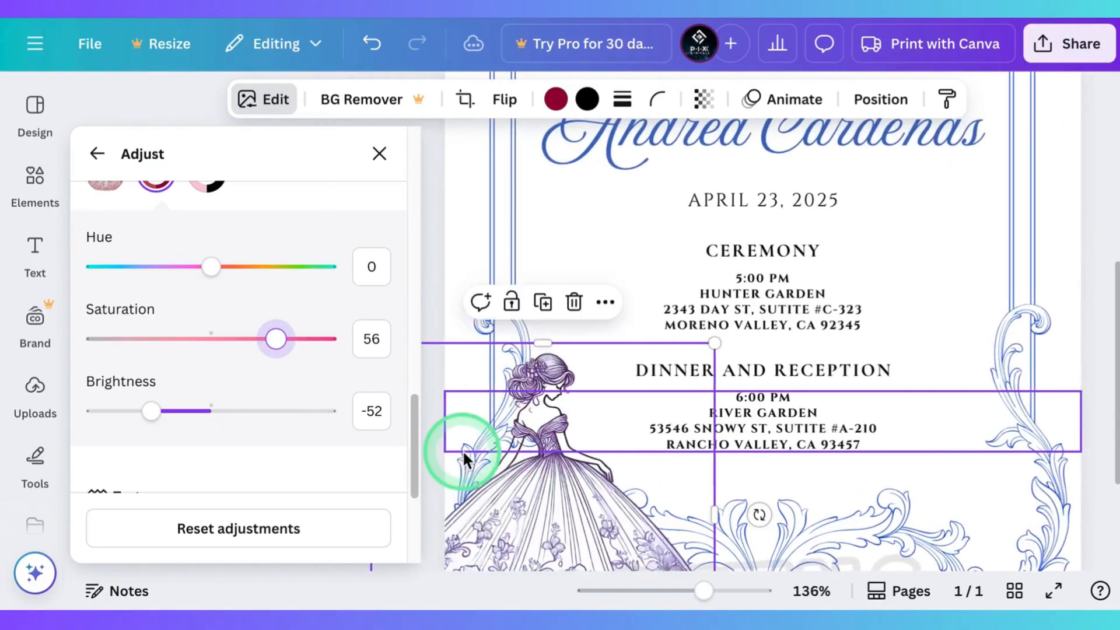
Step: Refine the dress illustration's red colour edit to hue 1, saturation 100 and brightness -9, closing the adjustments
click(463, 449)
mouse_move(275, 330)
mouse_down()
mouse_move(305, 331)
mouse_move(285, 339)
mouse_up()
mouse_move(211, 266)
mouse_down()
mouse_move(163, 264)
mouse_move(227, 264)
mouse_move(212, 263)
mouse_up()
drag(151, 411, 201, 408)
drag(286, 338, 342, 341)
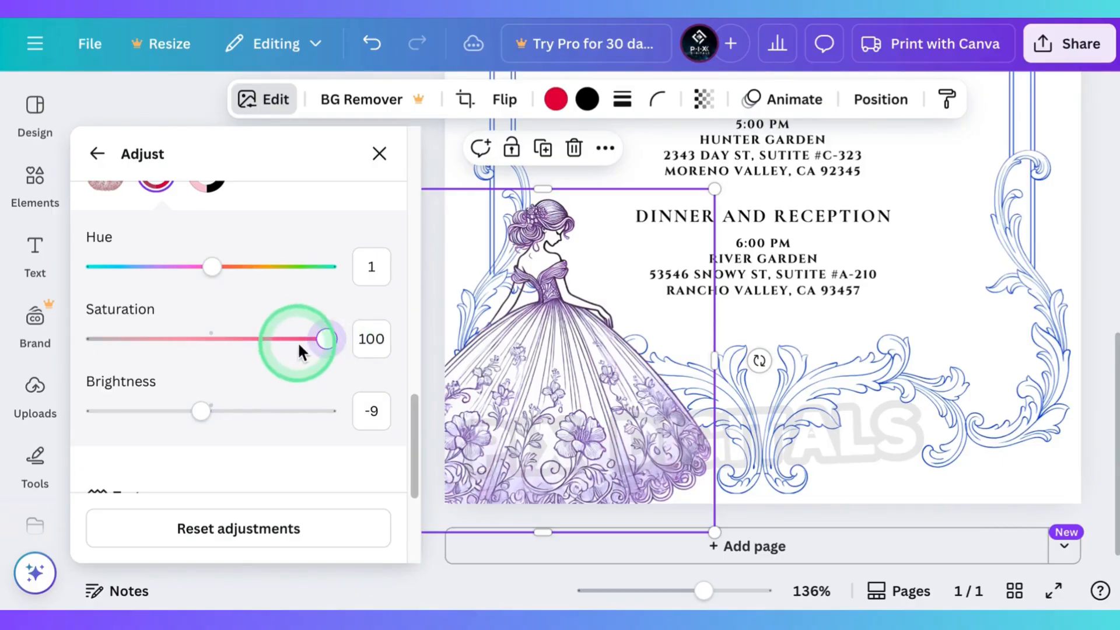
click(574, 309)
scroll(575, 309, down, 4)
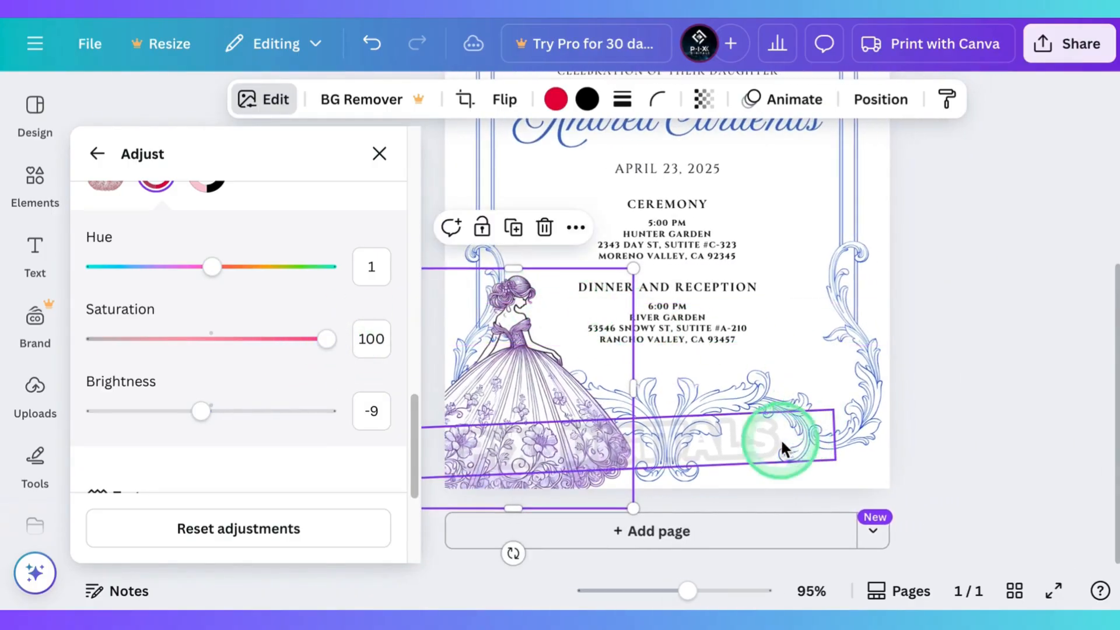
scroll(729, 454, down, 3)
right_click(383, 160)
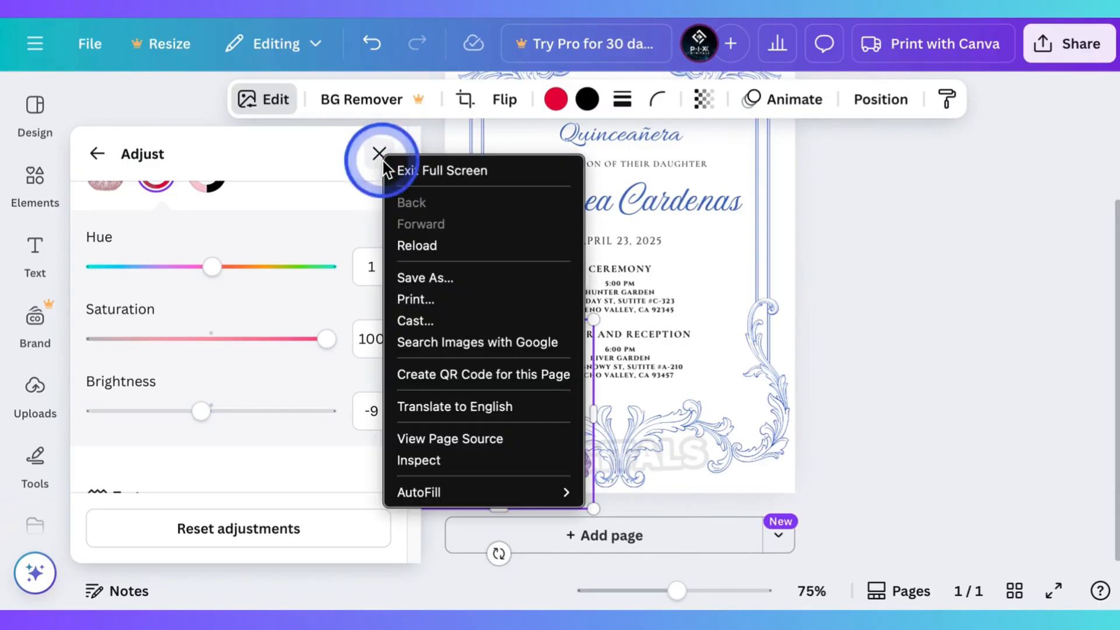
click(382, 161)
click(383, 158)
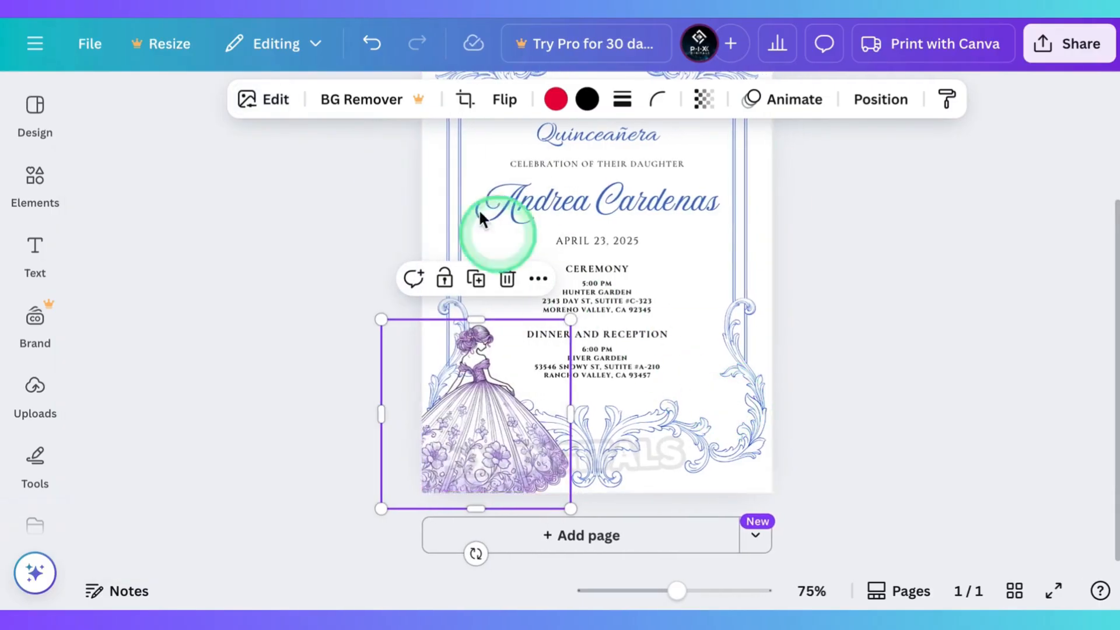
Step: Recolour the ornamental border's first tint with the custom dark purple #6A0D69
scroll(729, 380, up, 3)
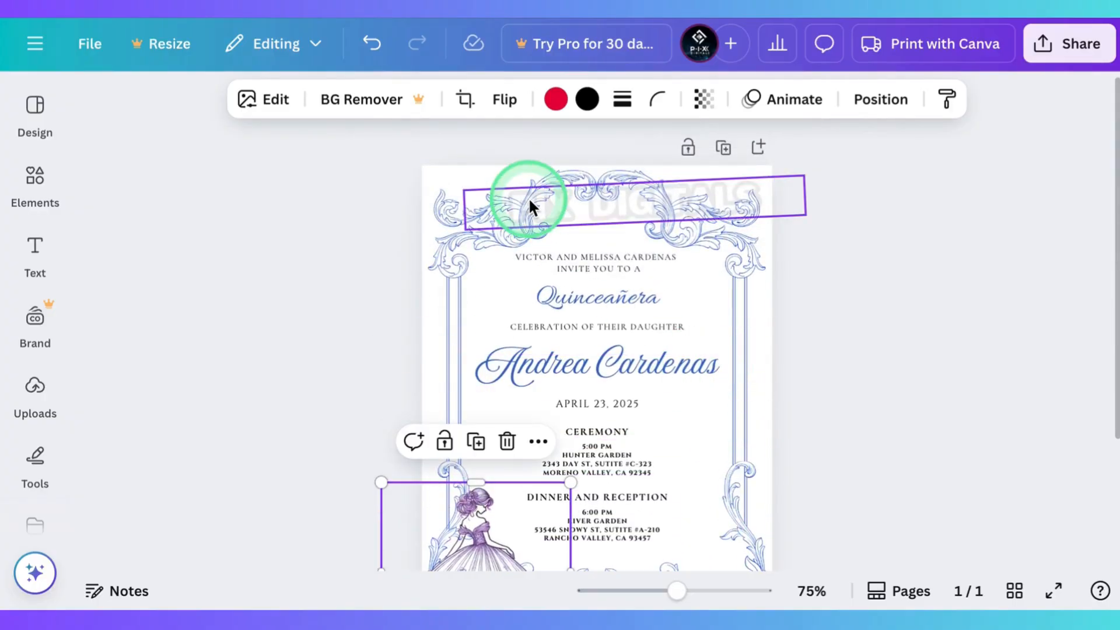
click(424, 197)
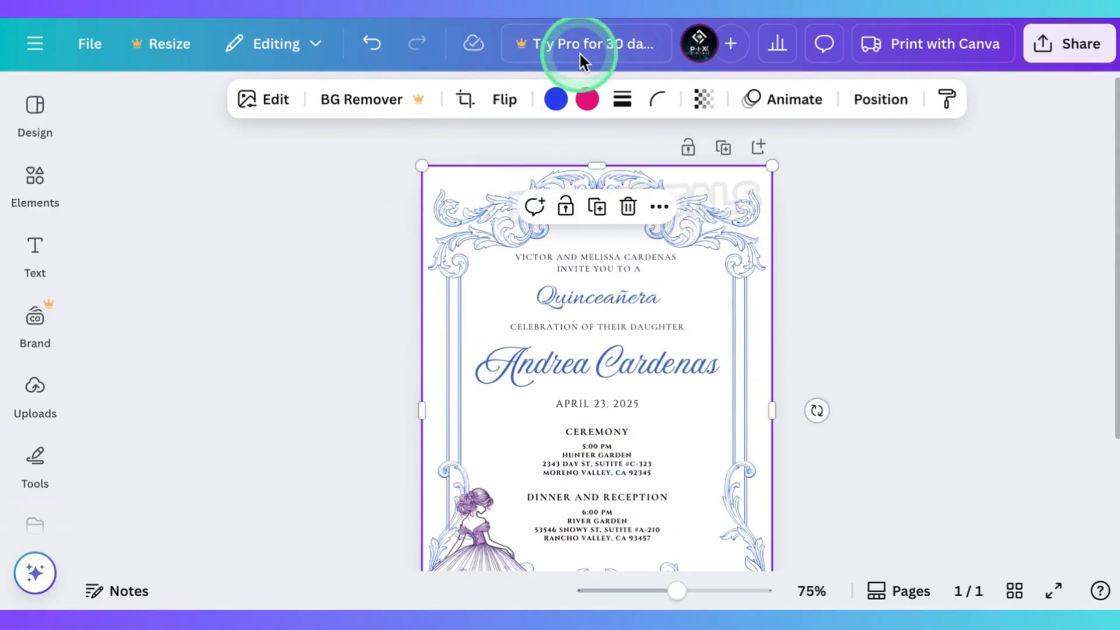
click(556, 99)
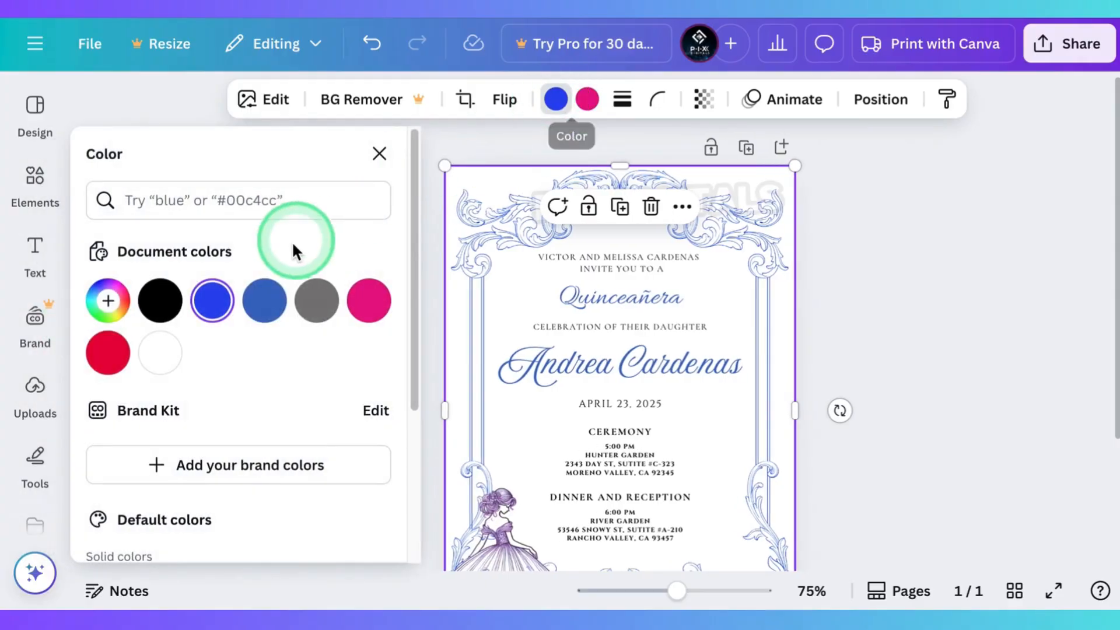
click(108, 300)
click(325, 468)
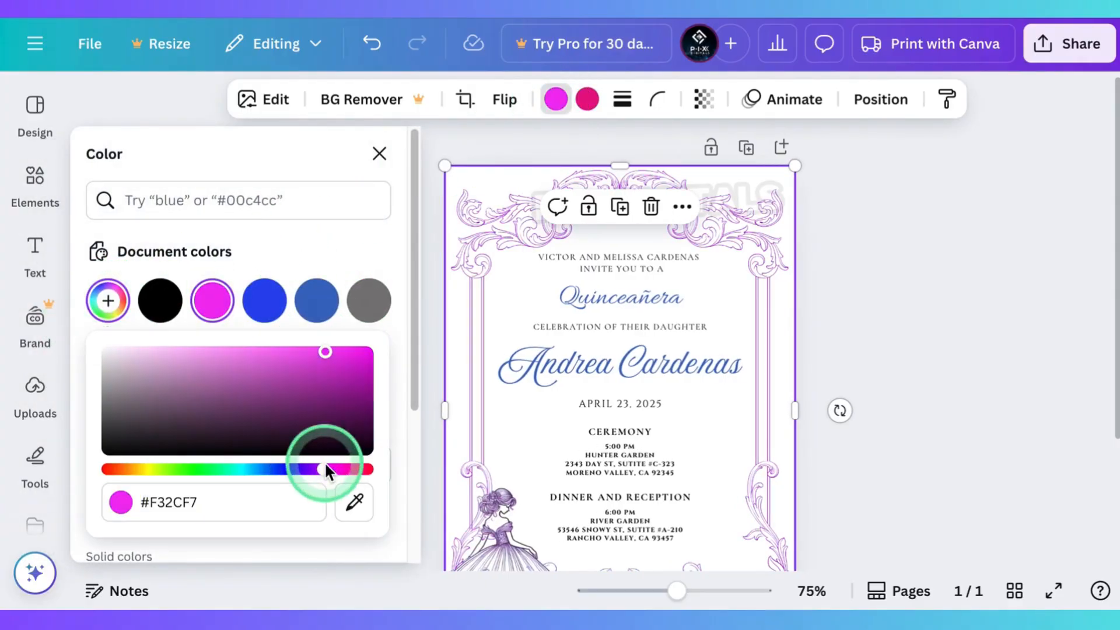
click(340, 410)
mouse_move(322, 467)
mouse_down()
mouse_move(126, 465)
mouse_move(325, 473)
mouse_up()
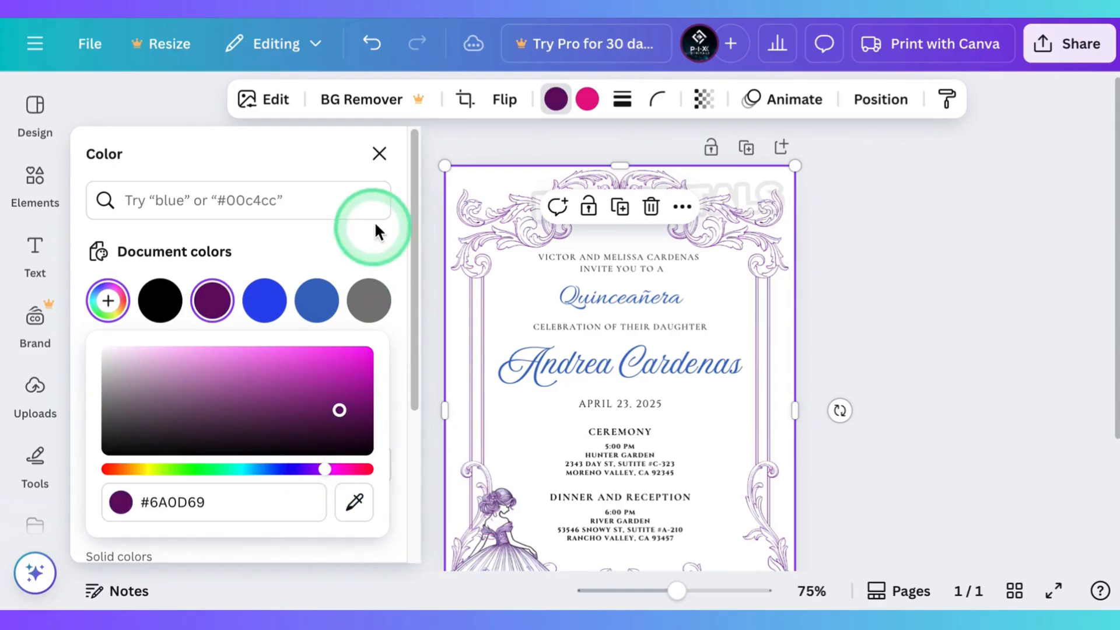
click(379, 154)
Step: In the ornamental border's image adjustments, set its purple colour edit to hue -38, saturation 0 and brightness -34
click(257, 98)
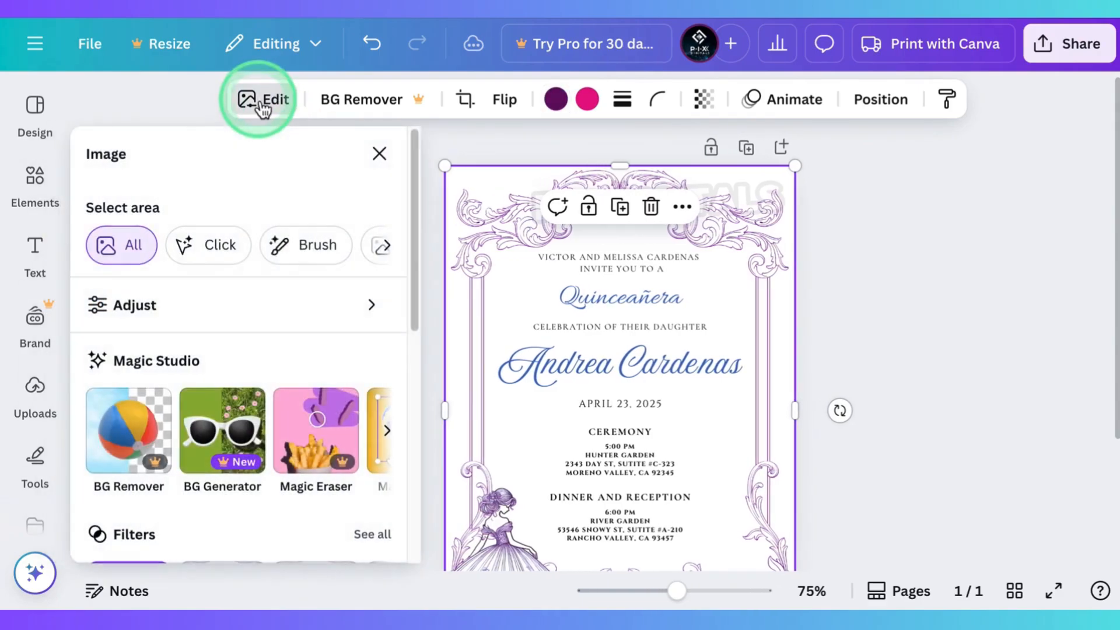
click(241, 295)
scroll(245, 300, down, 12)
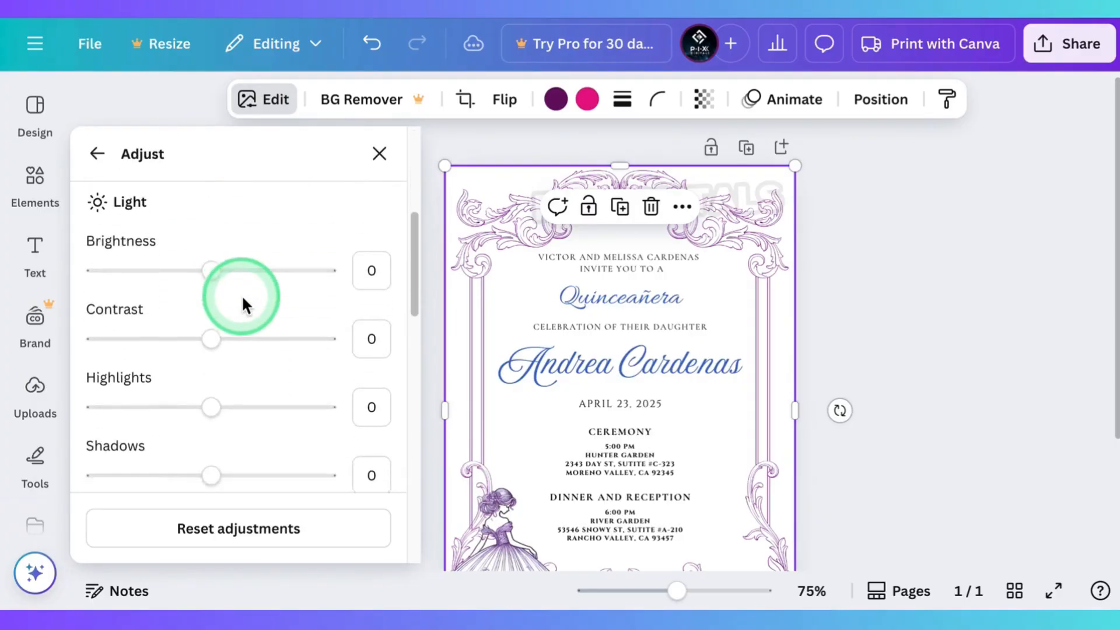
scroll(241, 295, down, 2)
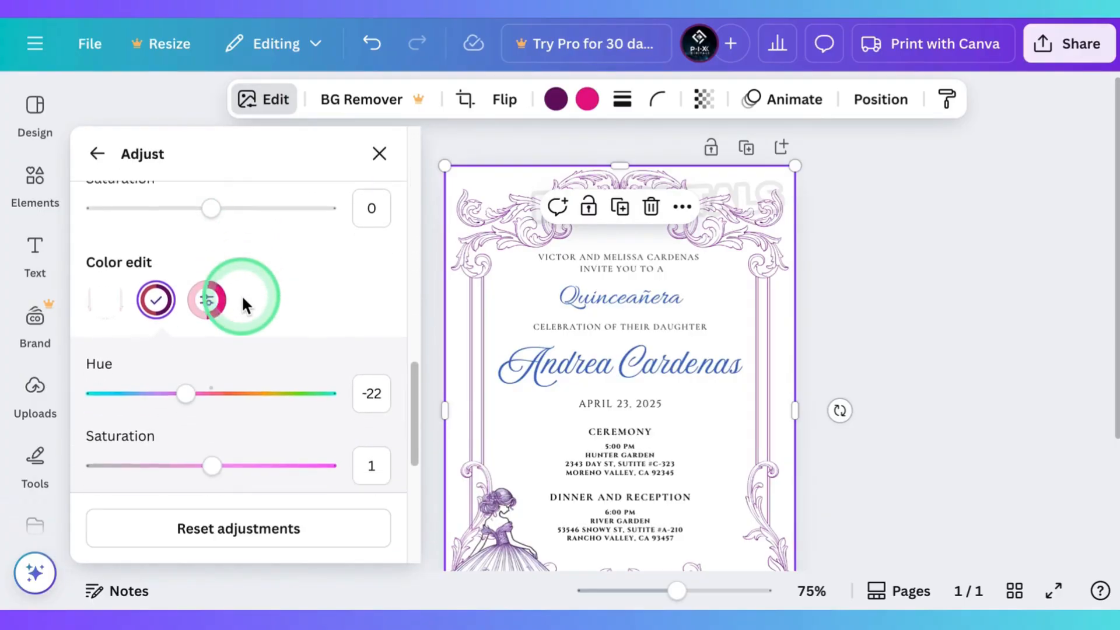
drag(188, 362, 208, 350)
scroll(299, 379, down, 2)
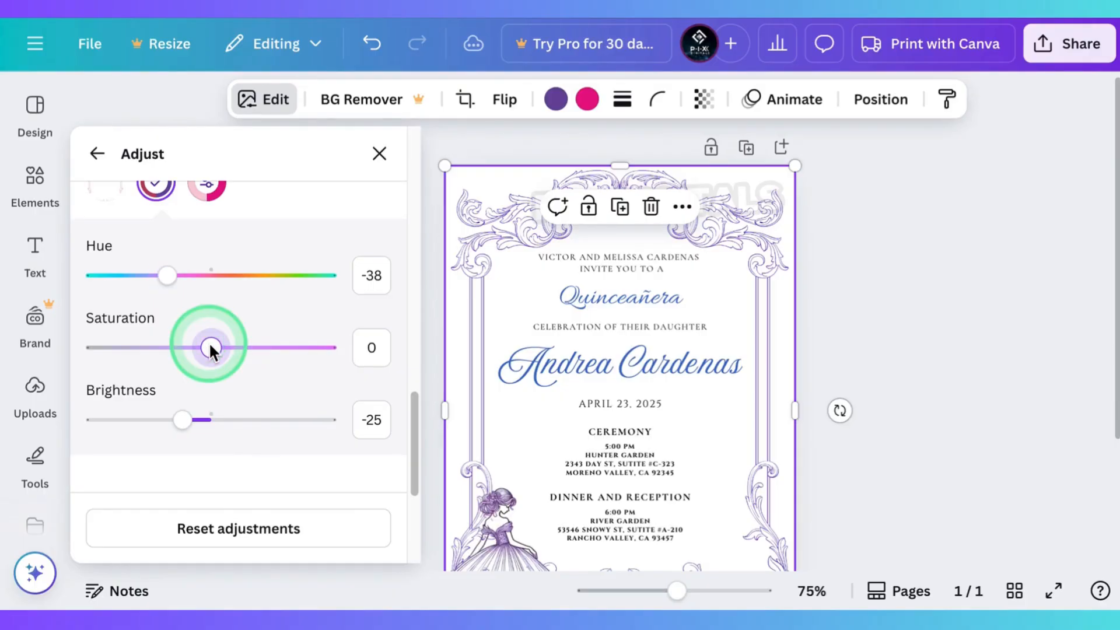
scroll(209, 356, down, 1)
mouse_move(182, 396)
mouse_down()
mouse_move(153, 396)
mouse_move(170, 397)
mouse_up()
scroll(456, 388, down, 3)
scroll(577, 435, down, 3)
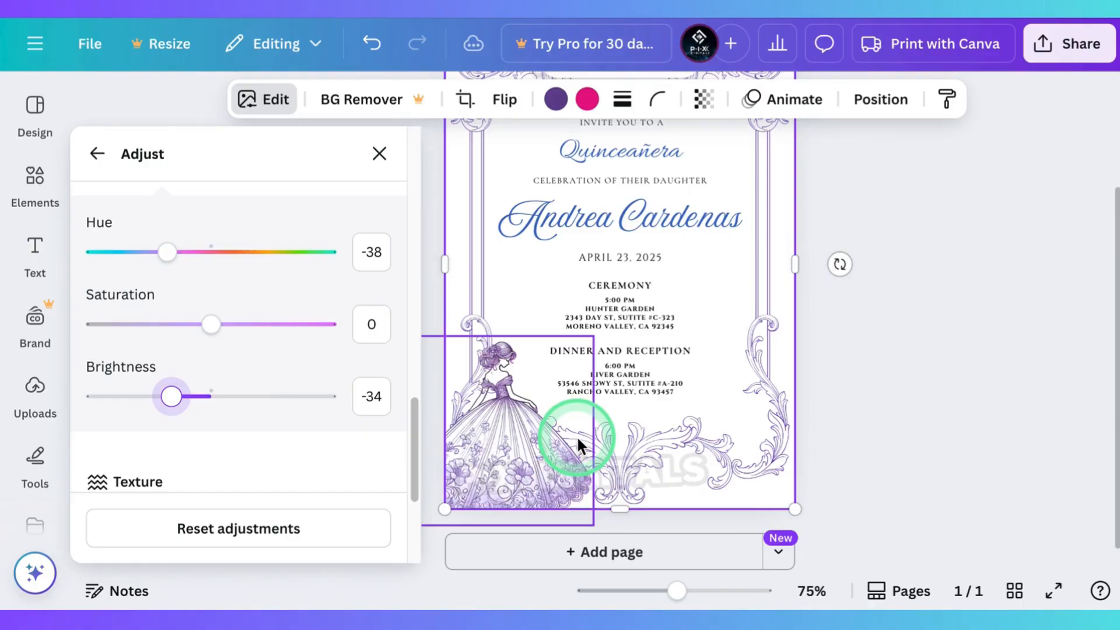
scroll(568, 469, up, 1)
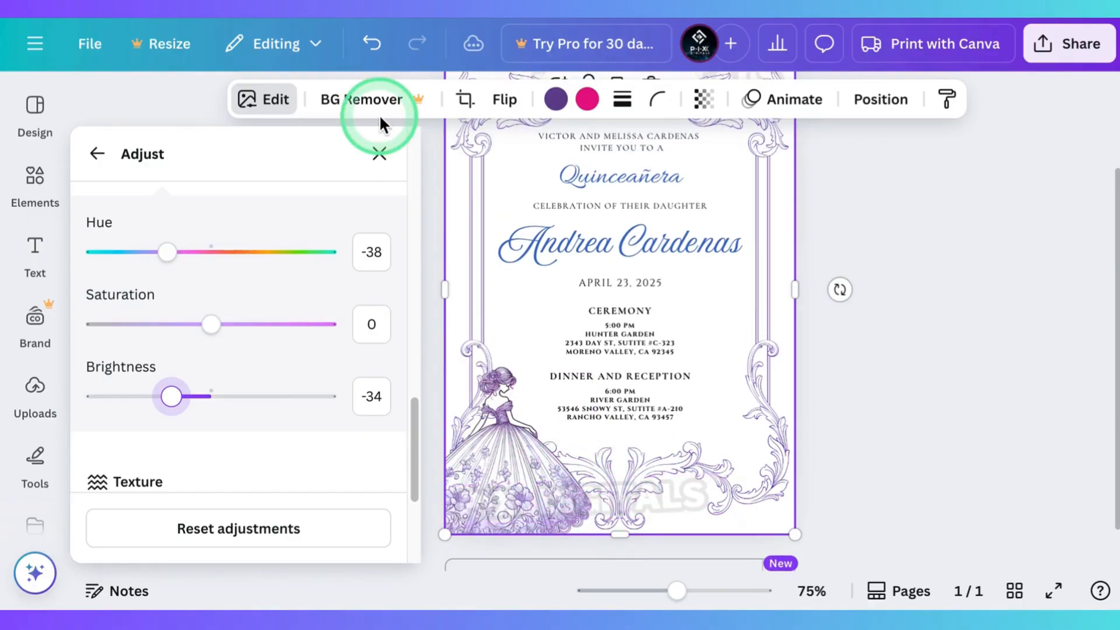
click(380, 154)
Step: Change the "Quinceañera" text colour to the document purple #664396
scroll(587, 288, up, 2)
scroll(587, 289, up, 2)
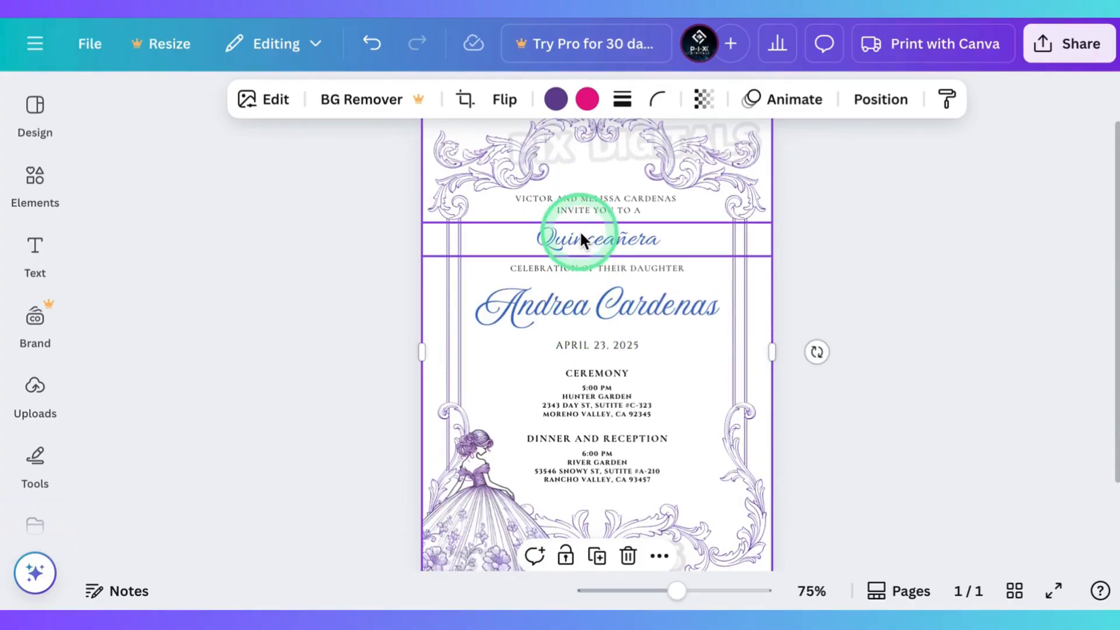
scroll(593, 295, up, 2)
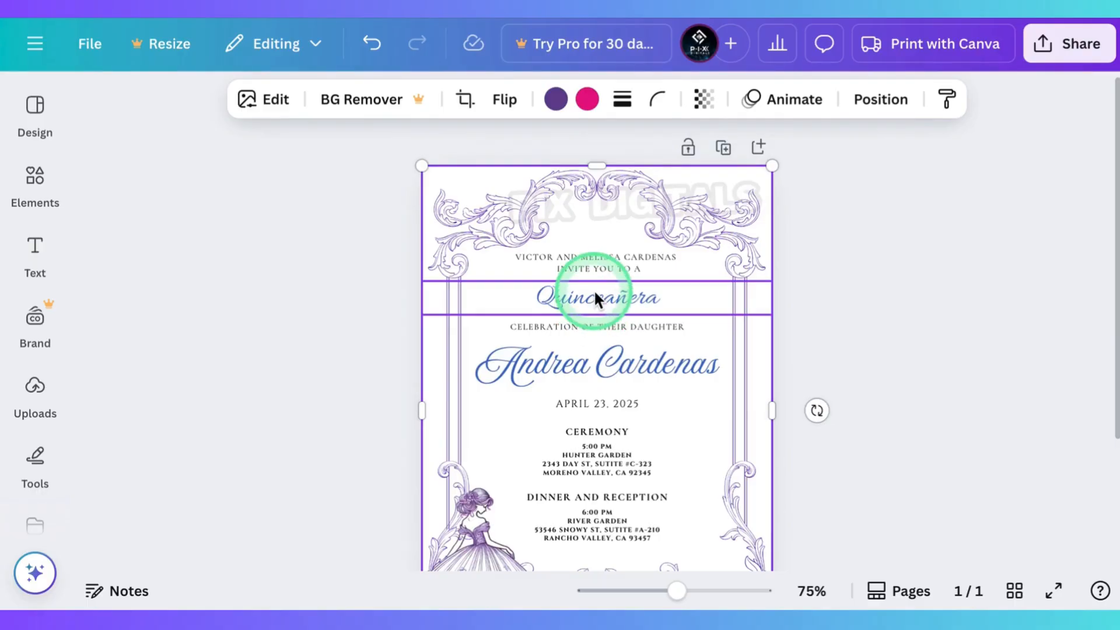
double_click(596, 299)
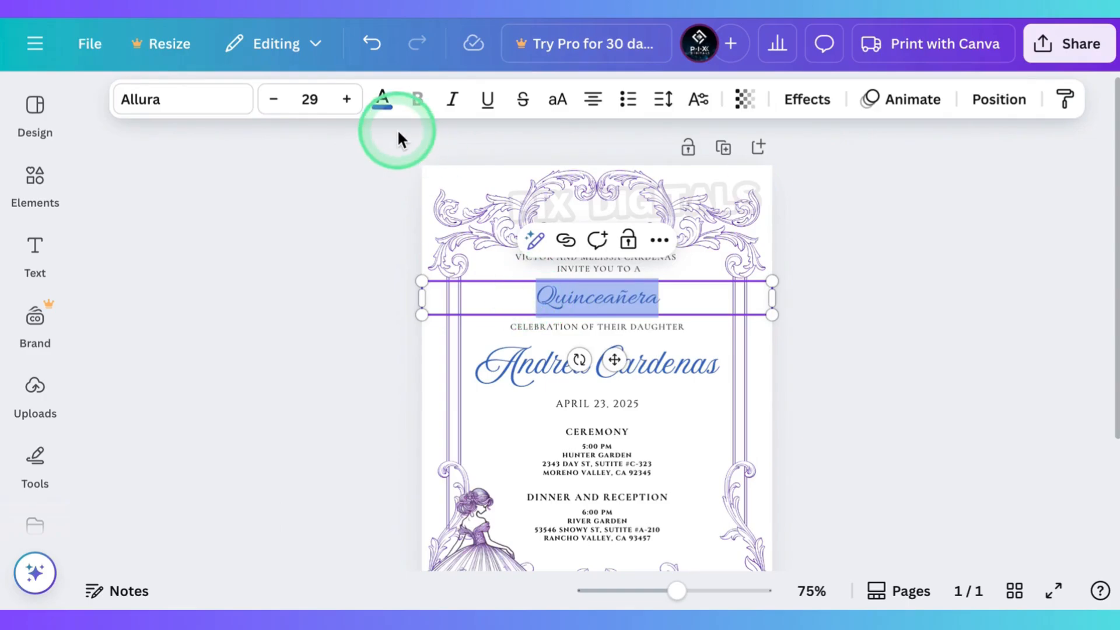
click(382, 101)
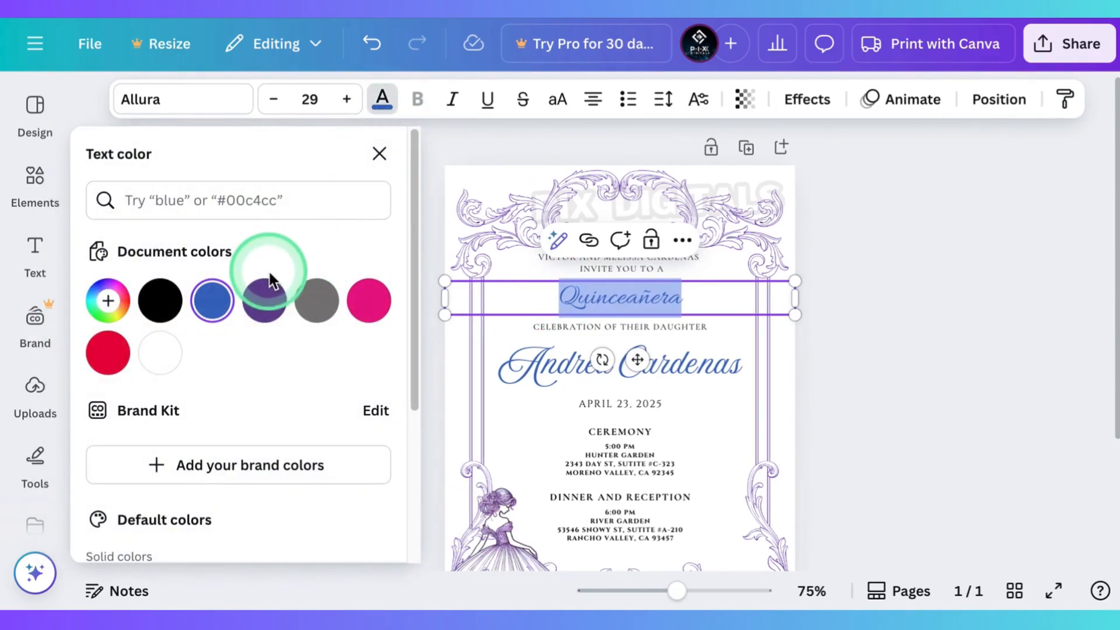
click(271, 291)
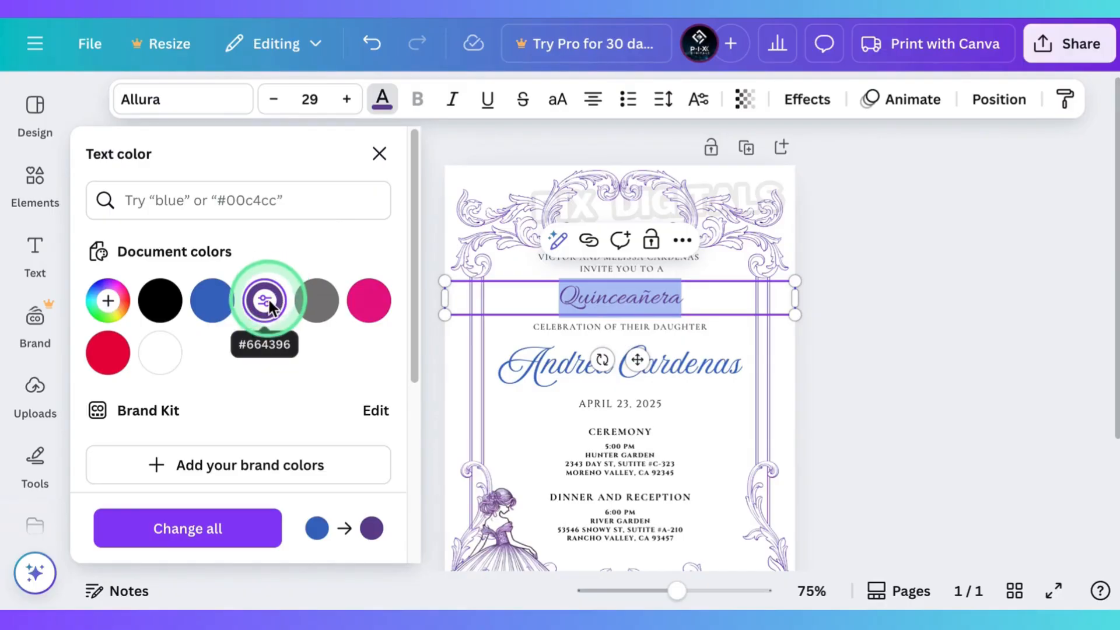
Step: Recolour the "Quinceañera" text with the dark purple #553569 sampled from the bodice of the dress illustration
click(115, 300)
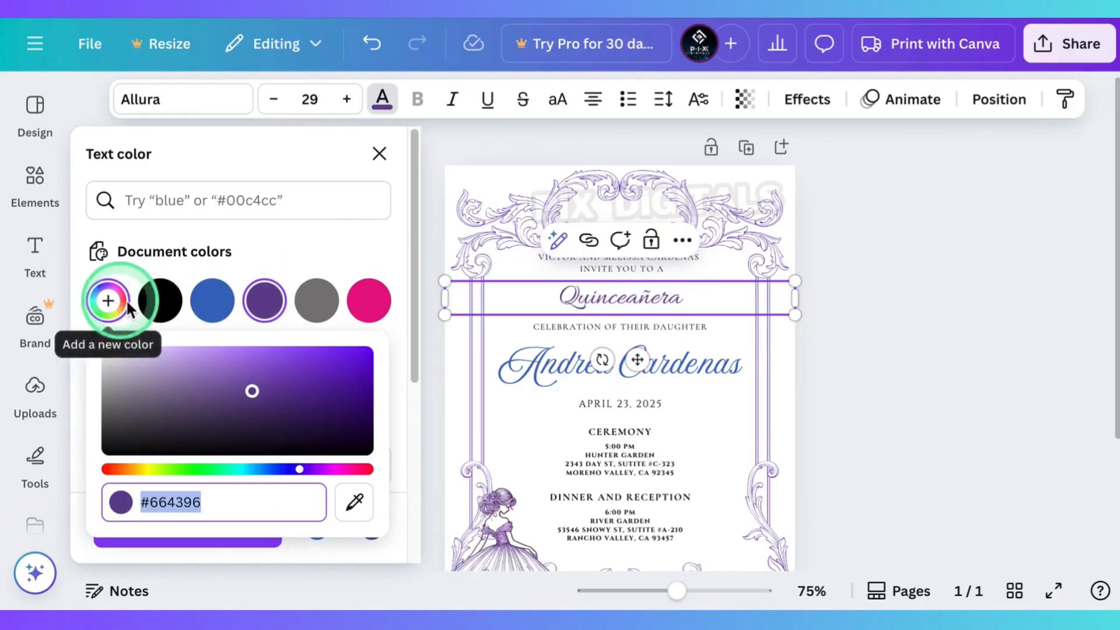
click(355, 499)
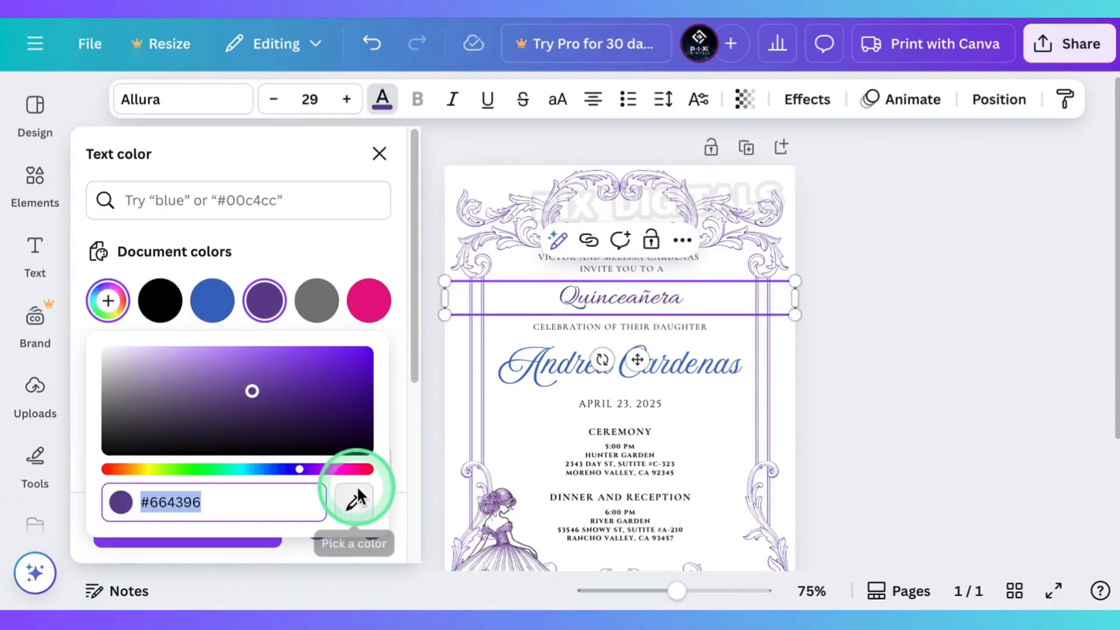
click(541, 461)
scroll(541, 454, down, 2)
scroll(528, 450, up, 10)
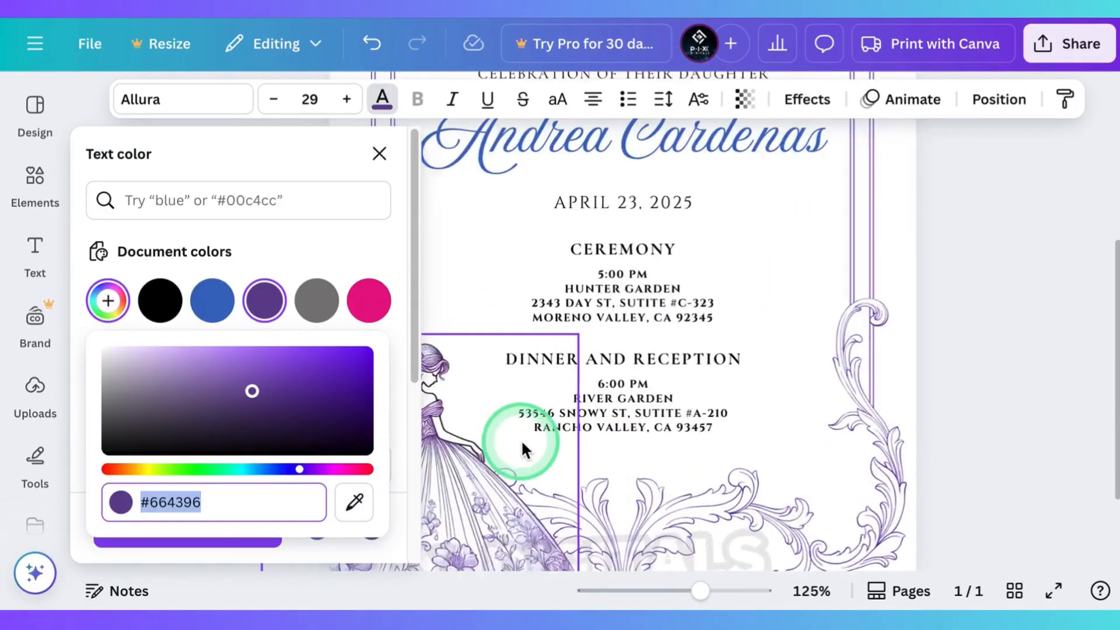
click(354, 502)
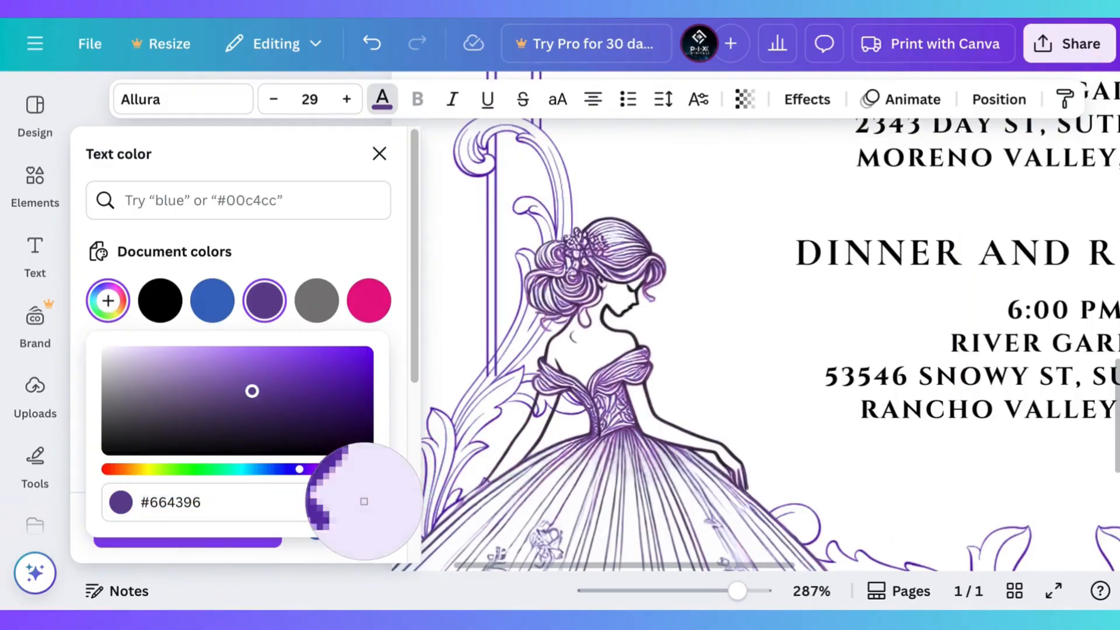
click(586, 389)
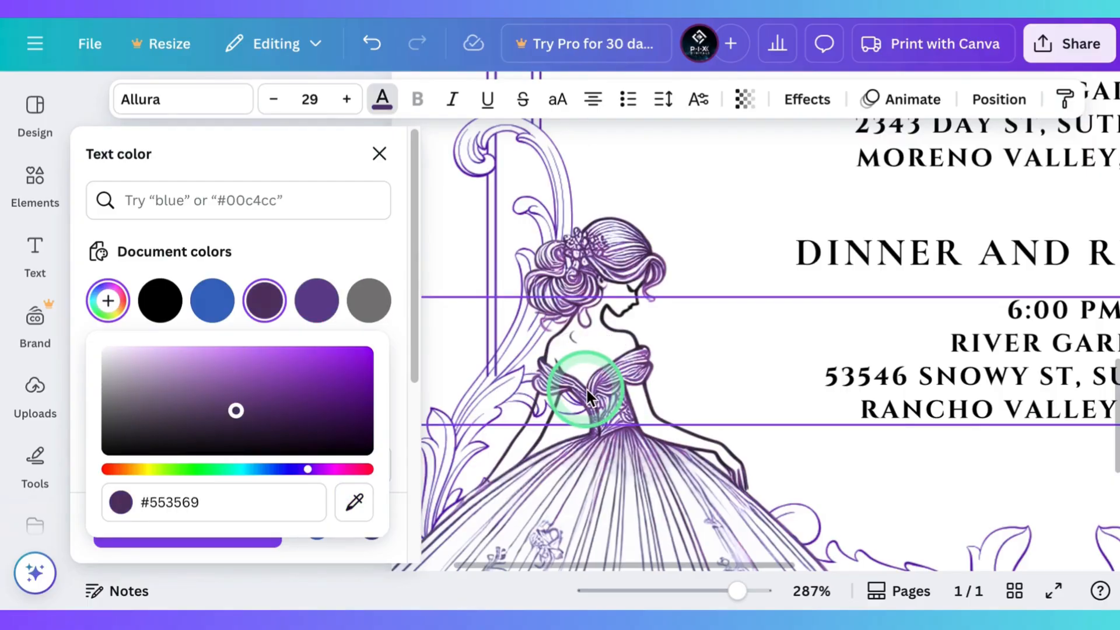
scroll(587, 390, down, 6)
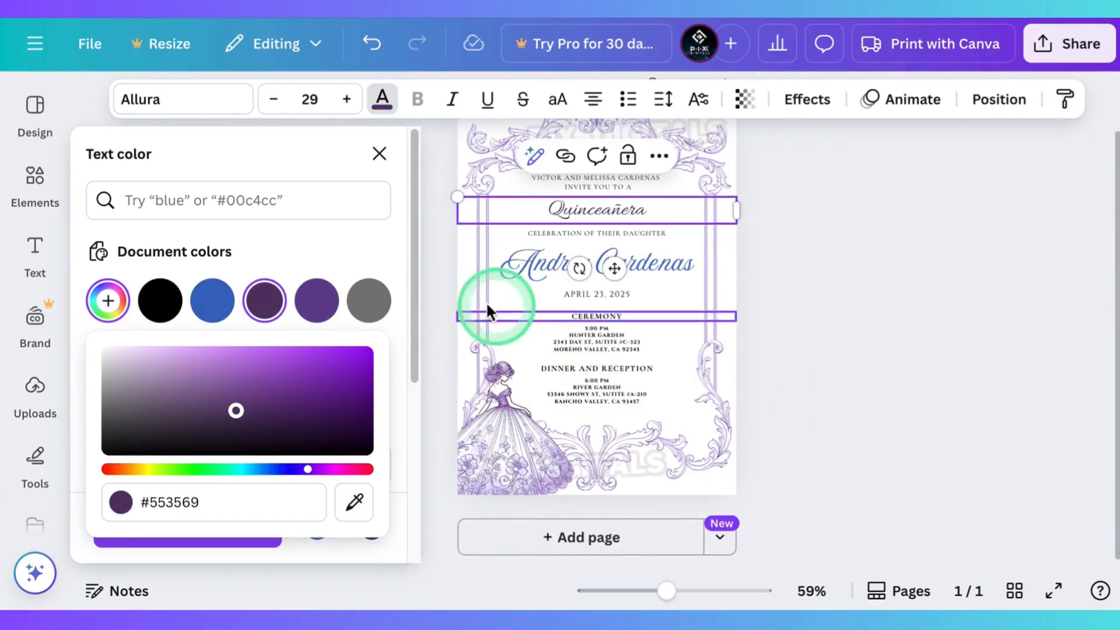
Step: Lighten the "Quinceañera" text's custom colour to the purple #6C4485
click(381, 247)
click(602, 206)
click(258, 305)
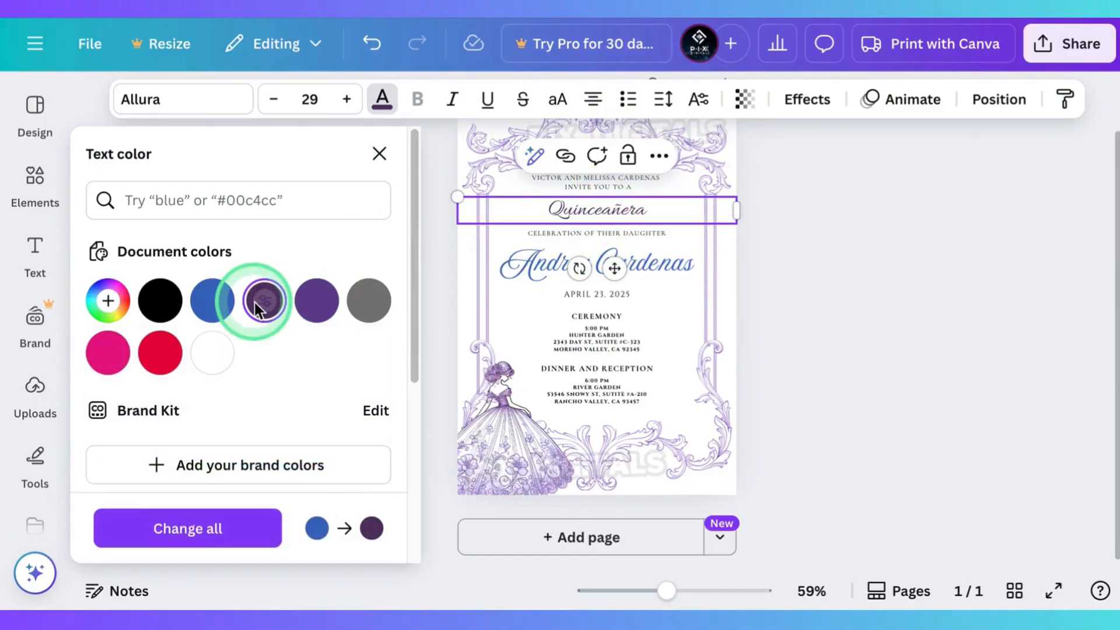
click(108, 300)
click(241, 398)
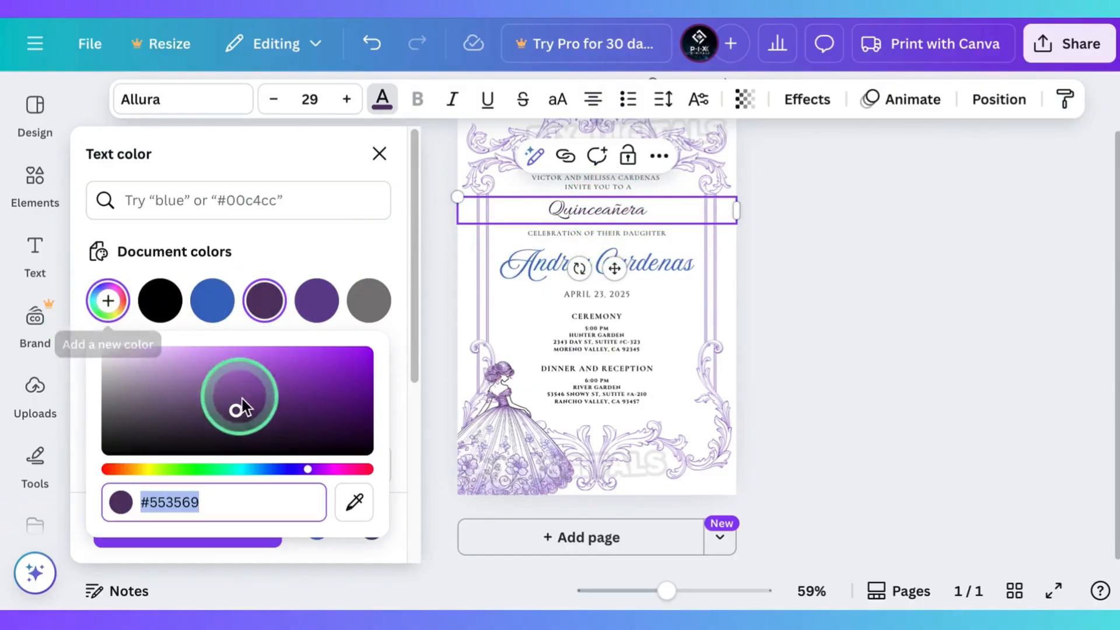
click(234, 399)
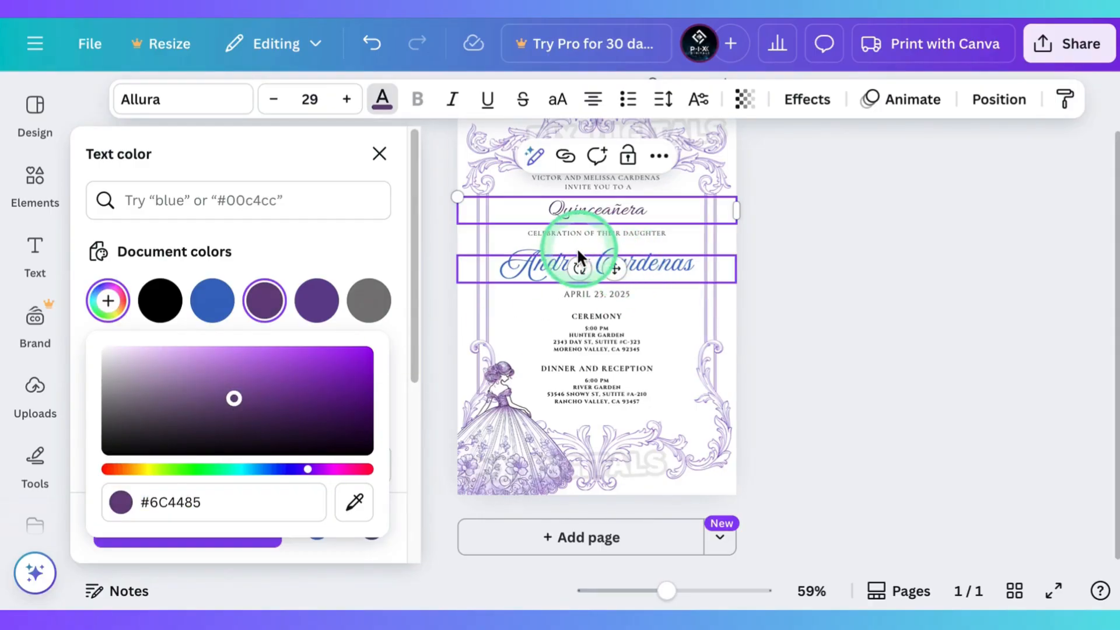
Step: Recolour the celebrant's name from blue to the document purple #6C4485 and deselect the text
click(498, 261)
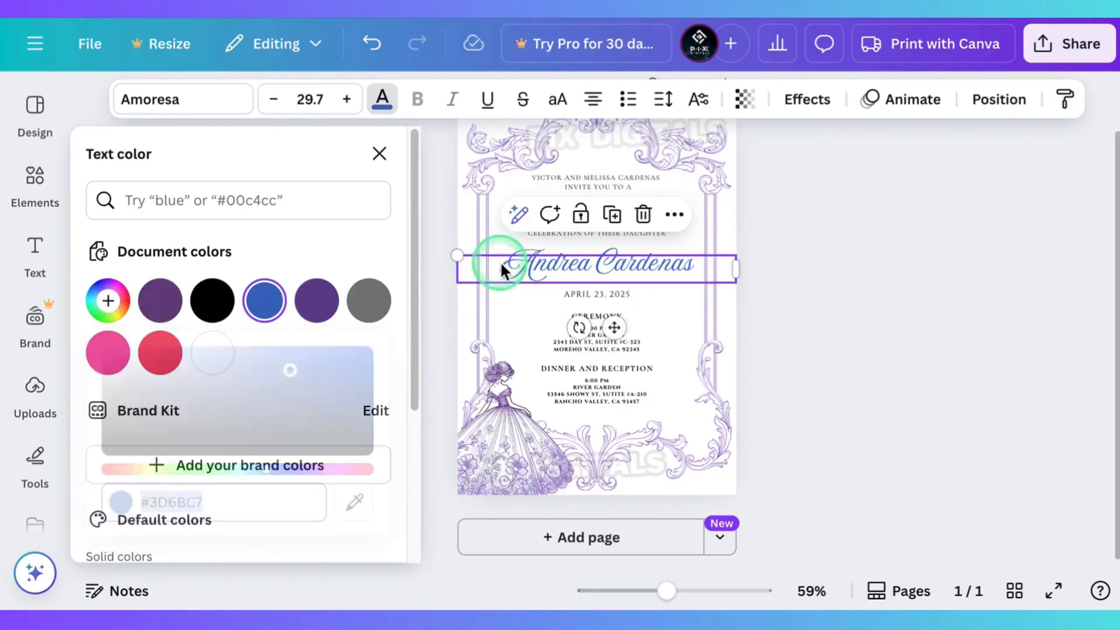
triple_click(548, 266)
click(159, 300)
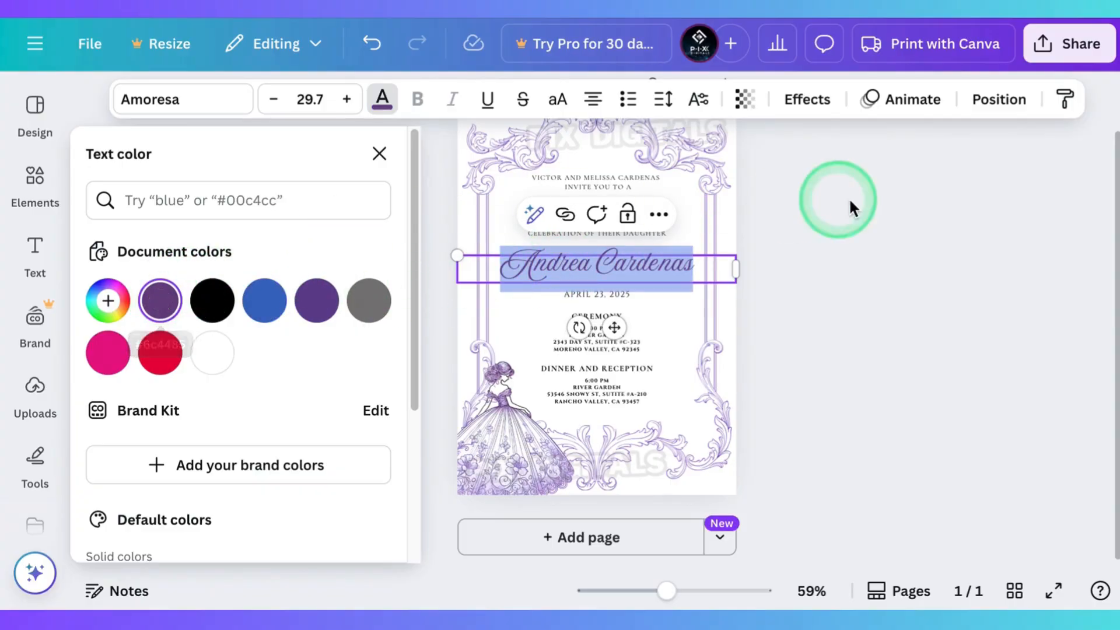
click(907, 195)
click(906, 198)
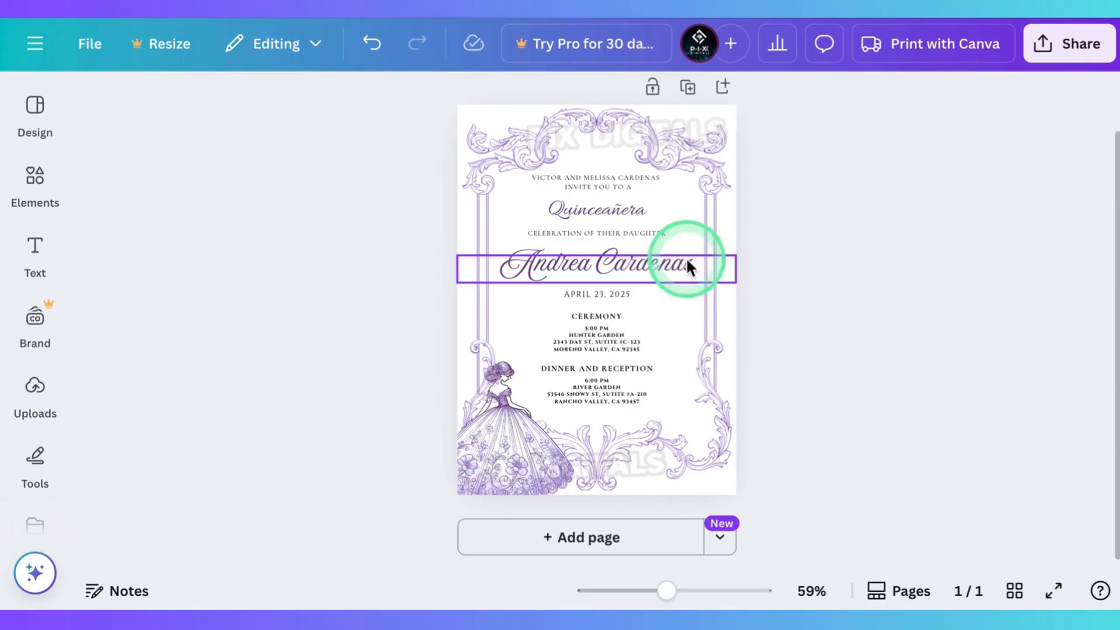
Step: Change the celebrant's name to the document purple #664396 and deselect it
click(653, 257)
double_click(655, 257)
triple_click(655, 251)
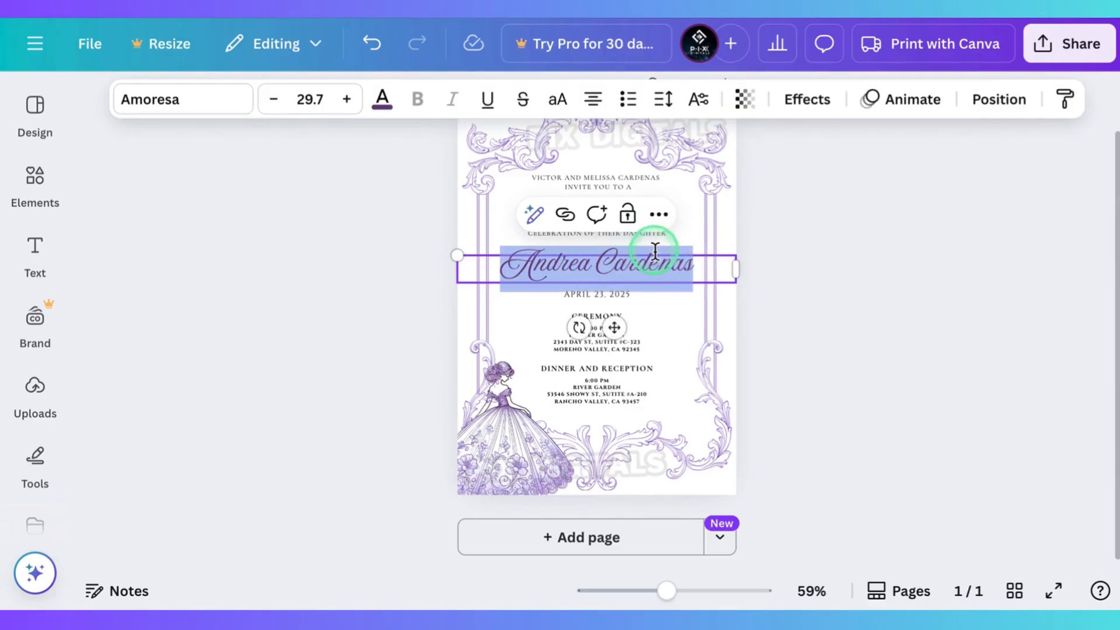
click(381, 99)
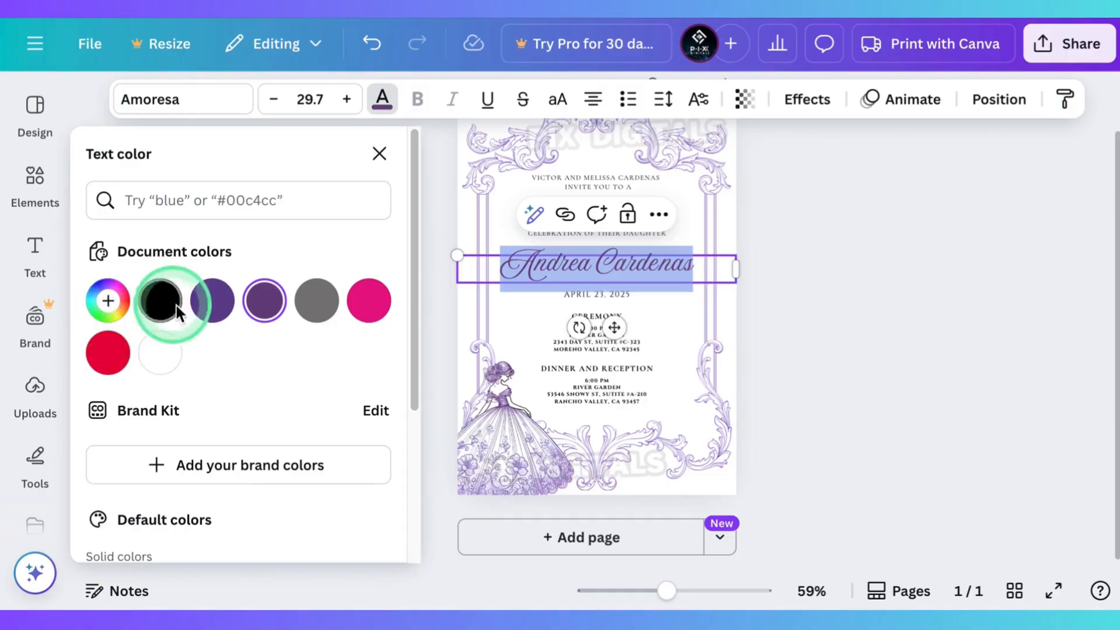
click(212, 298)
click(856, 315)
click(856, 317)
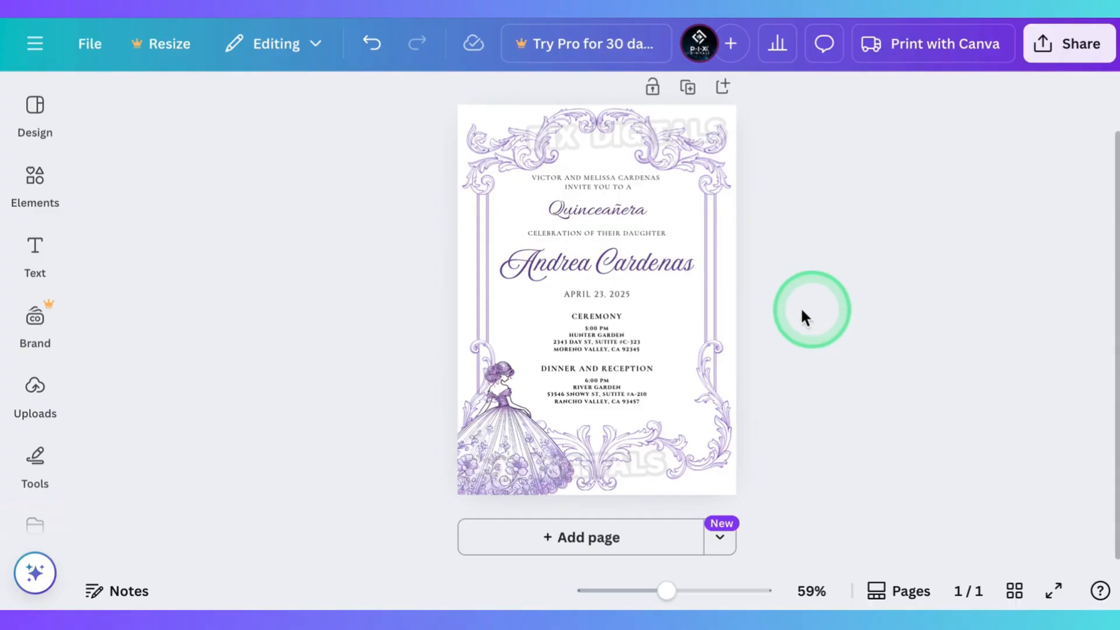
Step: Lighten the celebrant's name with the custom purple #8660BA and close the colour settings
double_click(645, 256)
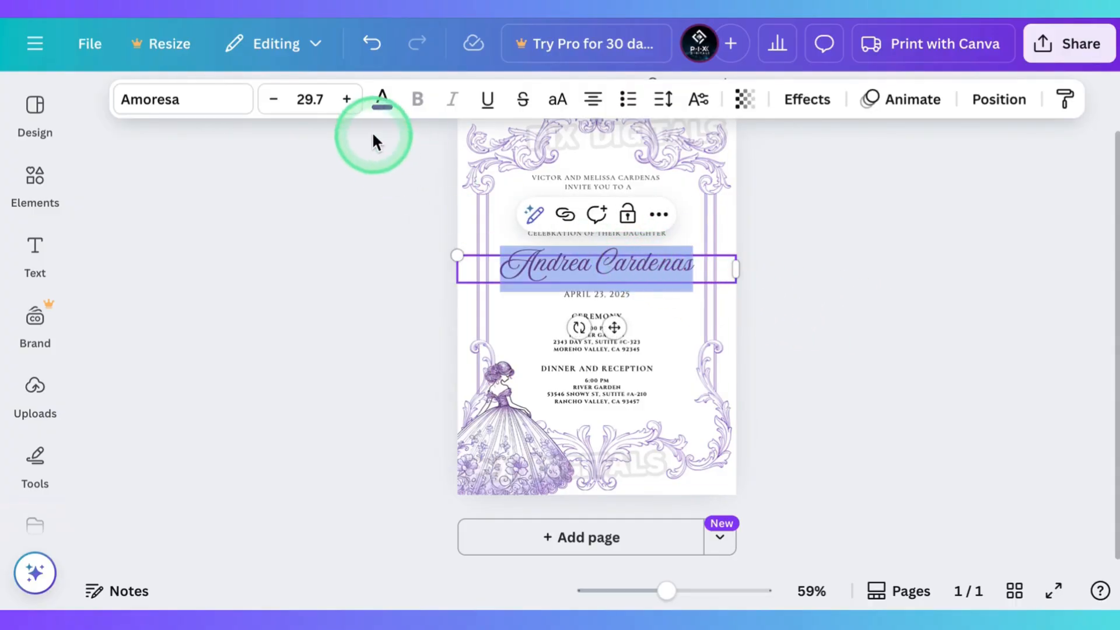
click(381, 99)
click(108, 301)
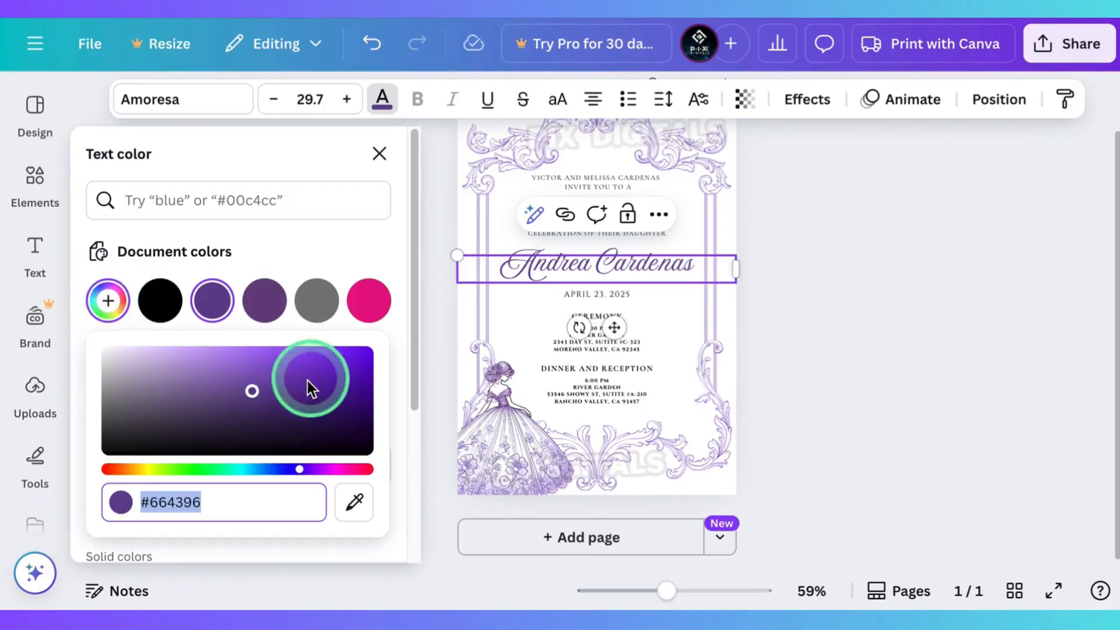
drag(240, 387, 234, 377)
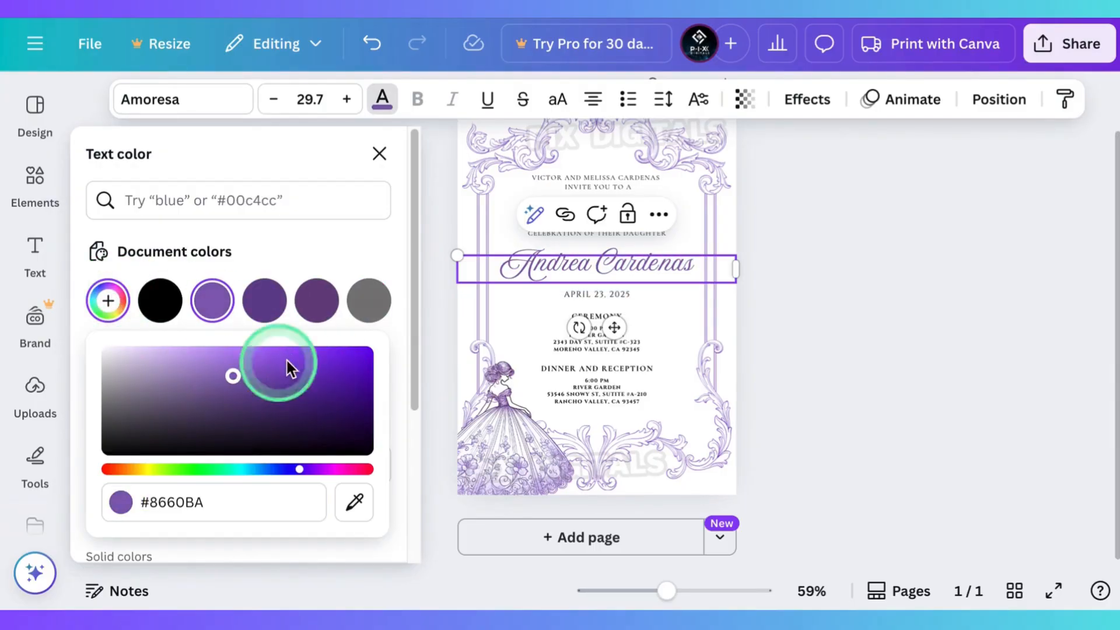
click(887, 274)
click(834, 232)
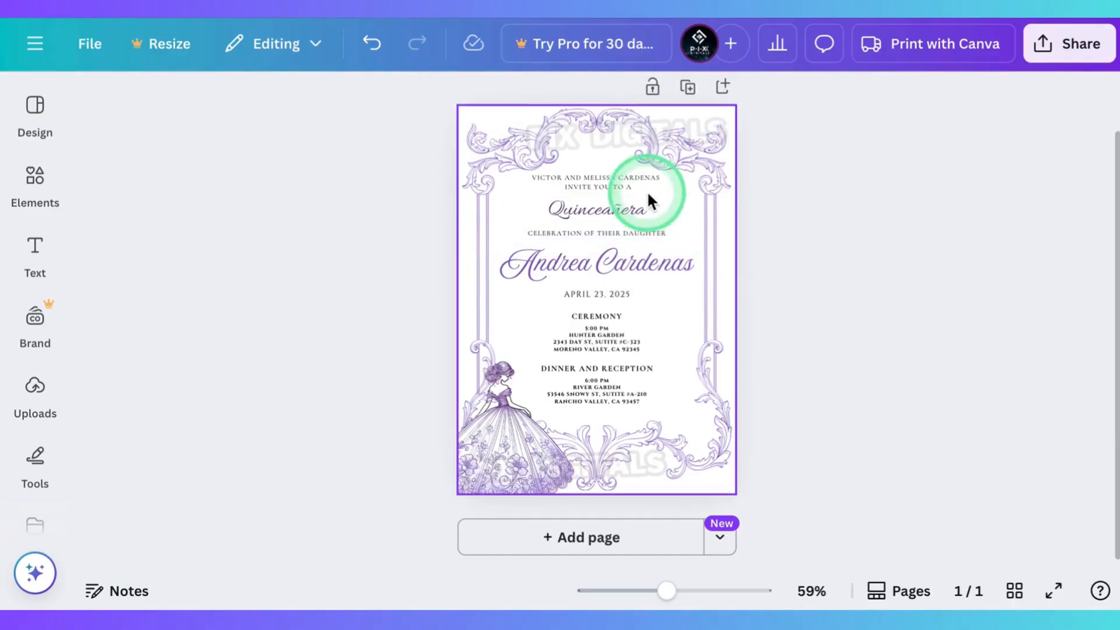
Step: Set the "Quinceañera" text back to the document purple #664396 and deselect it to review the invitation
double_click(632, 208)
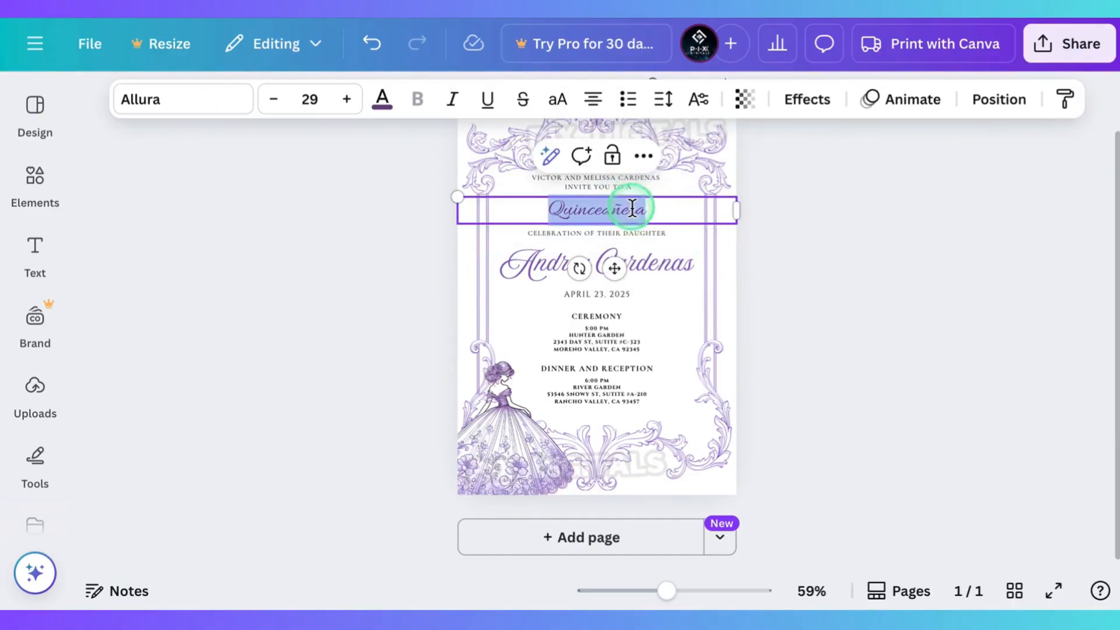
click(382, 99)
click(212, 299)
click(949, 235)
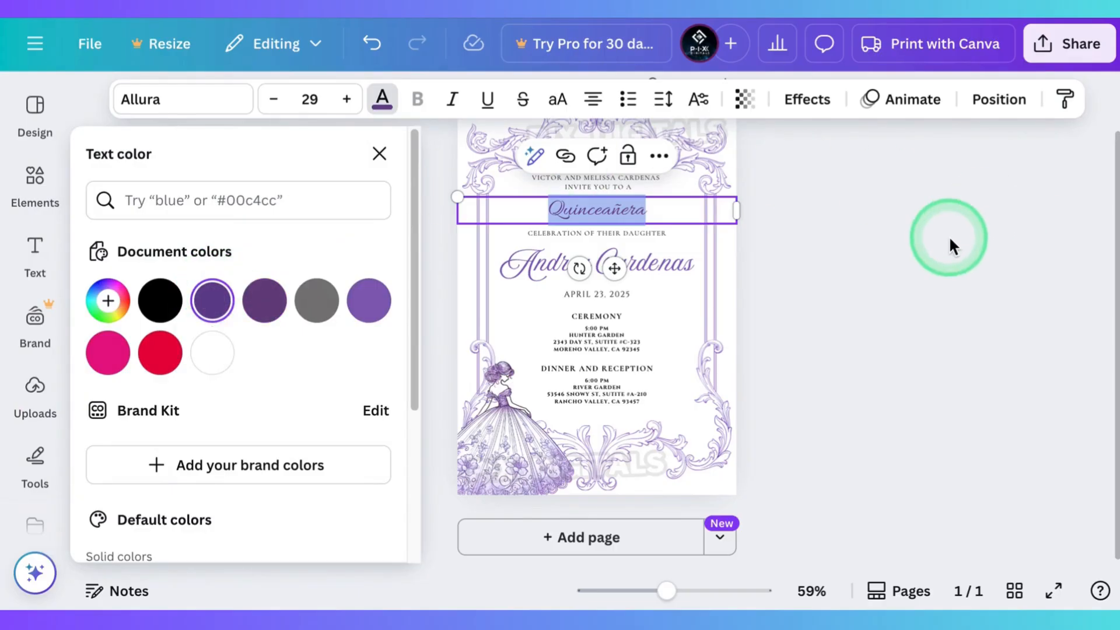
click(923, 239)
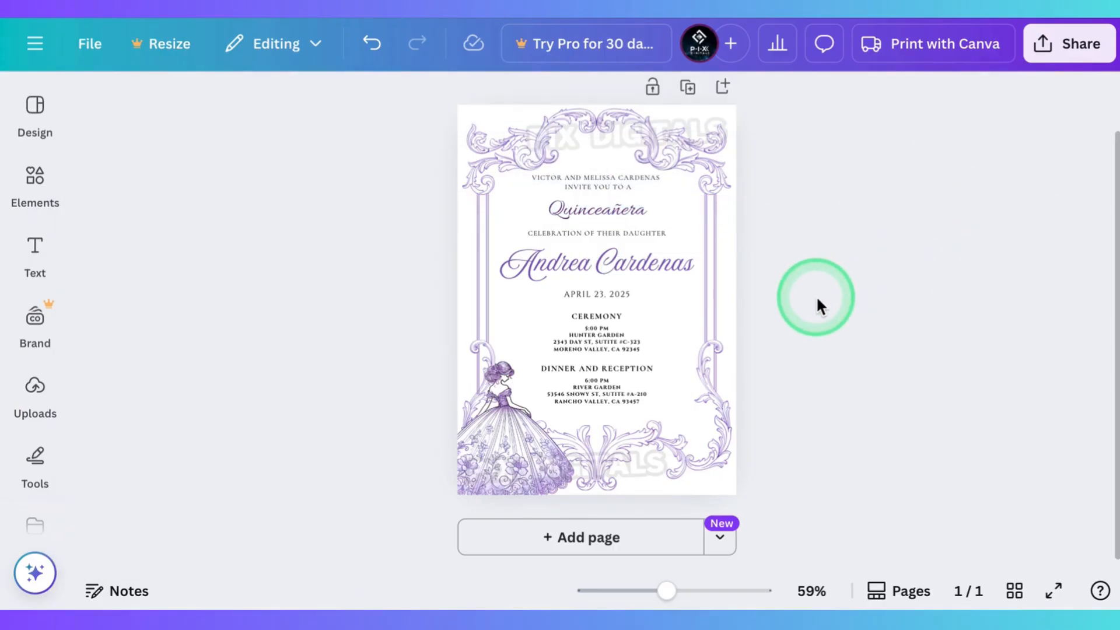
scroll(817, 295, up, 3)
scroll(817, 295, down, 1)
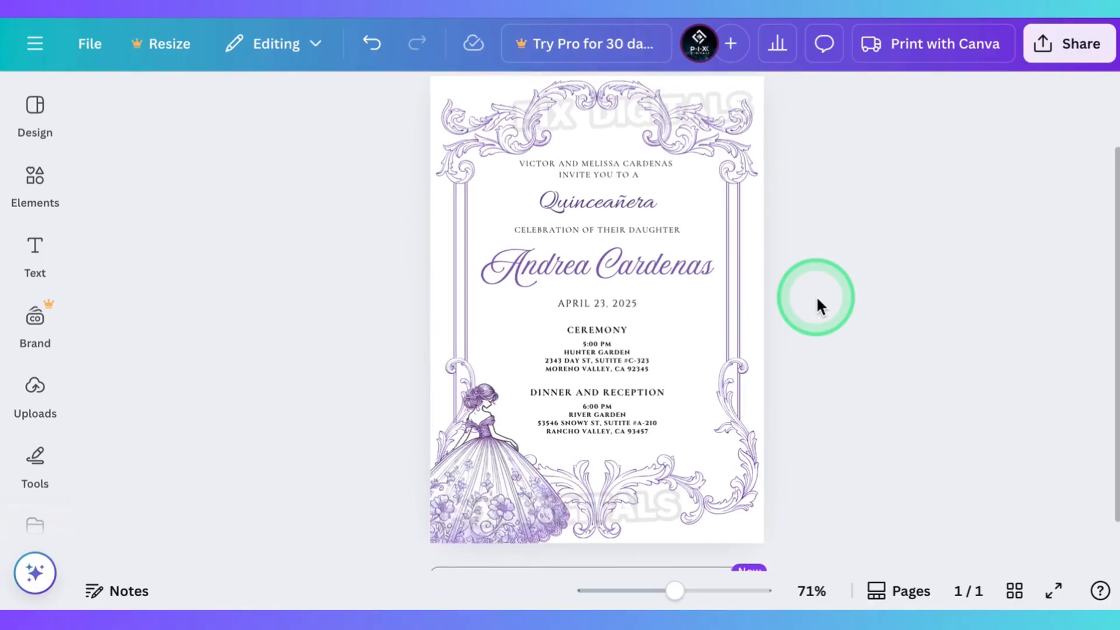